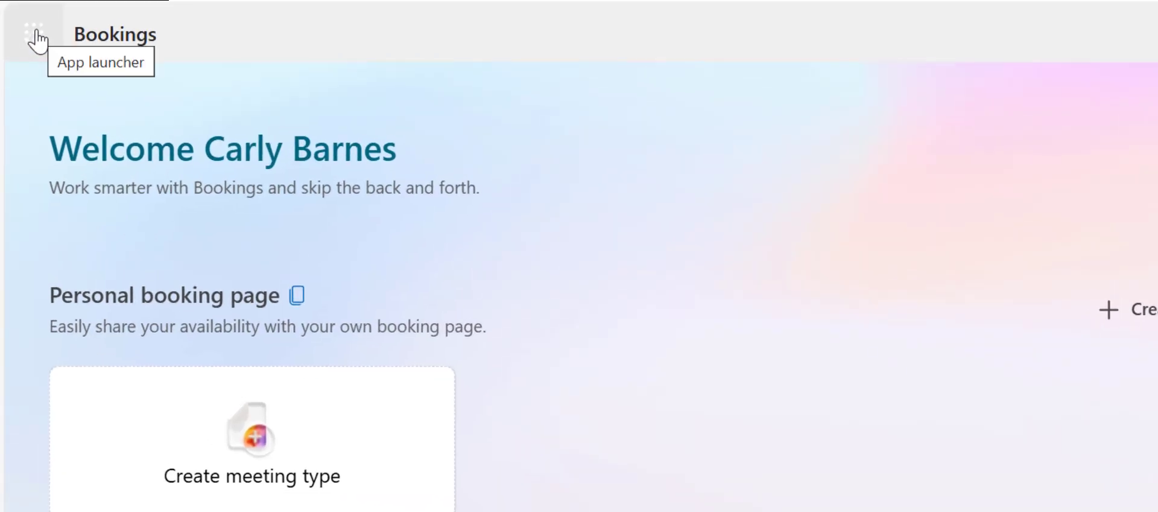
Create a new meeting type titled 'Parent Conference with Mrs.' followed by the teacher's surname
click(35, 33)
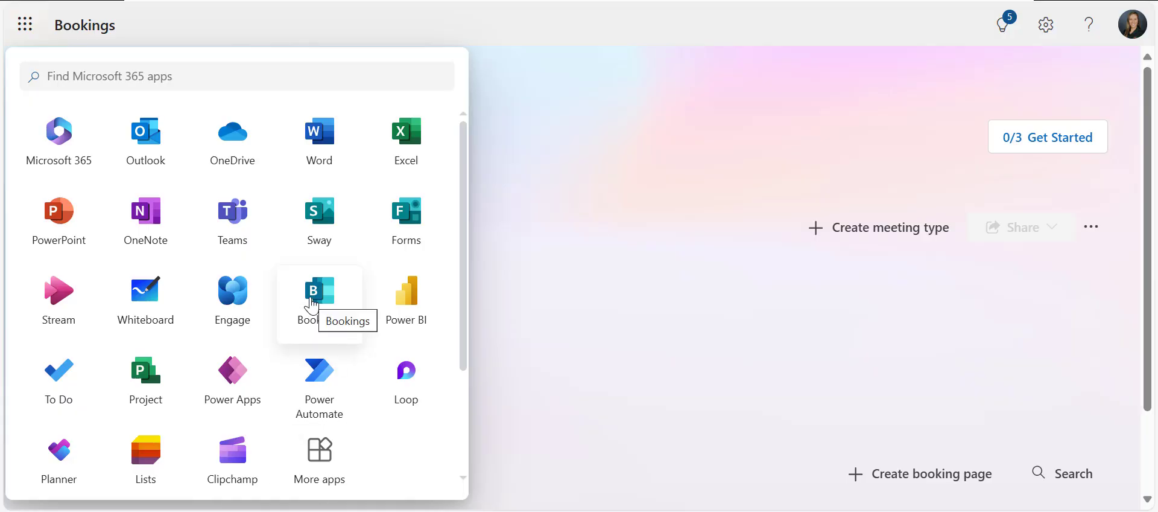
click(735, 106)
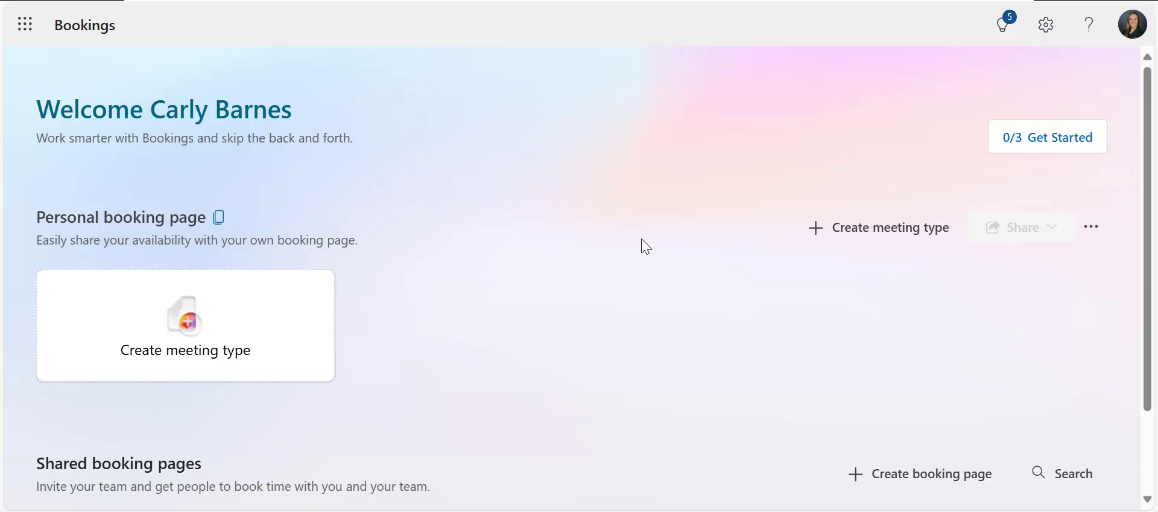
click(885, 240)
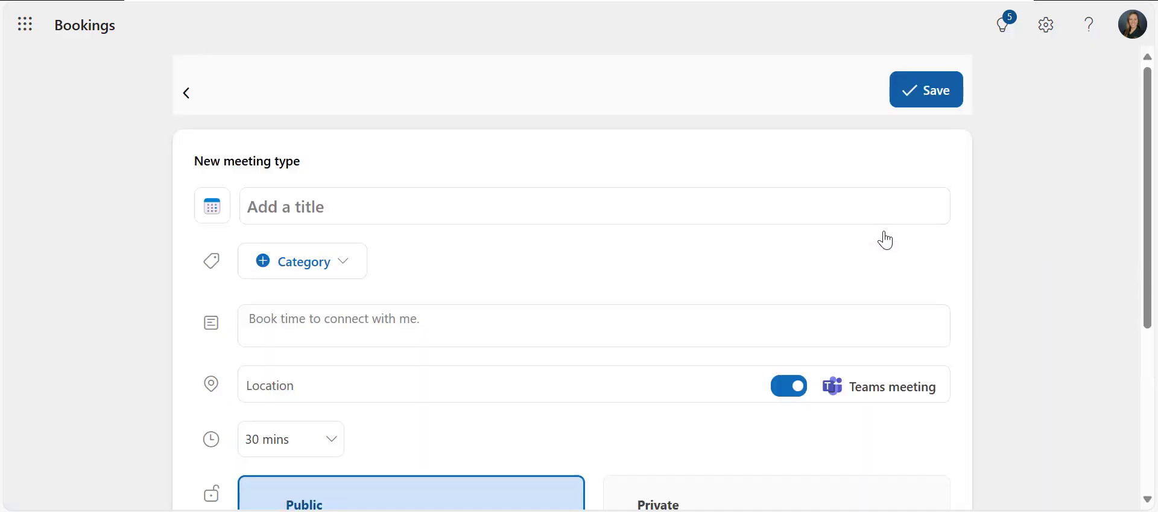
click(448, 205)
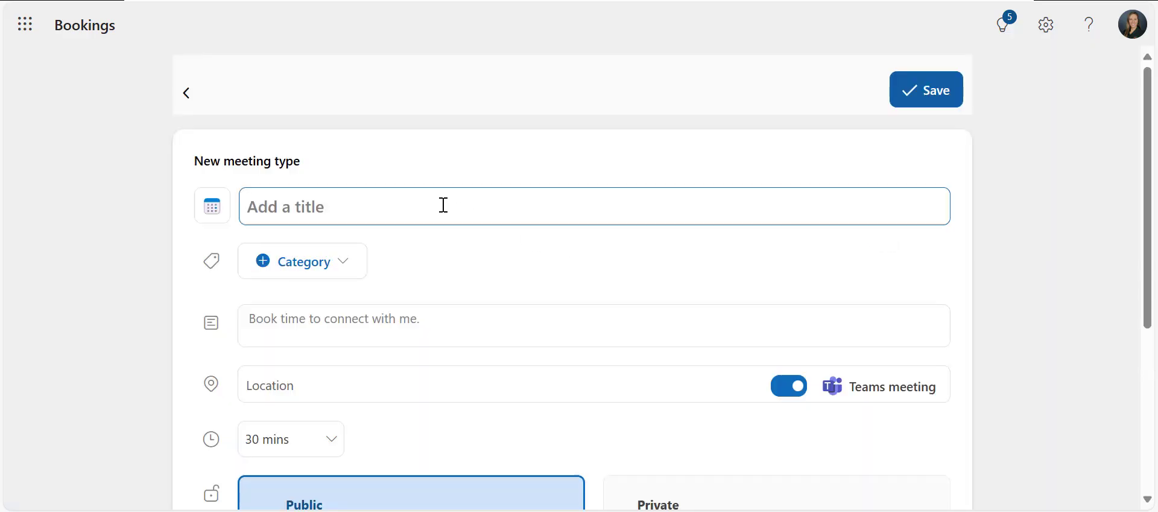
text(Pare)
key(BackSpace)
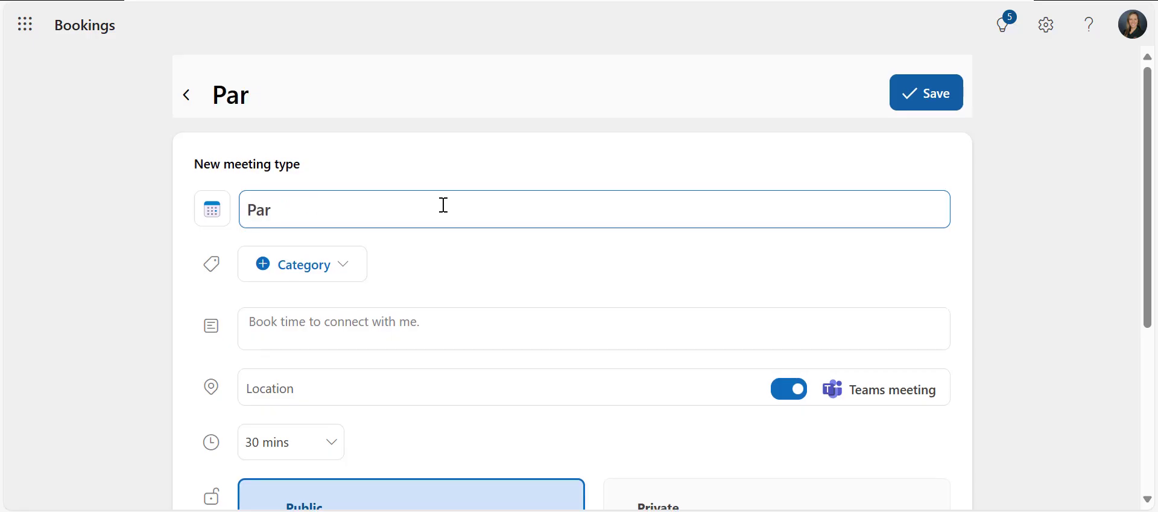
text(ent Conference with Mrs. Barnes)
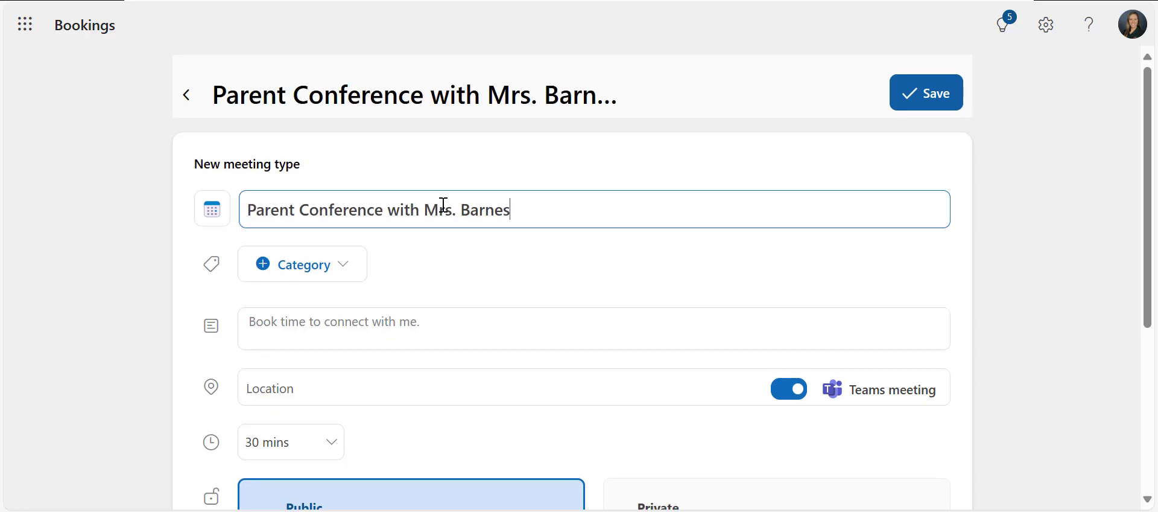
Enter a description inviting the parent to meet with the teacher to discuss their student
click(506, 258)
click(451, 330)
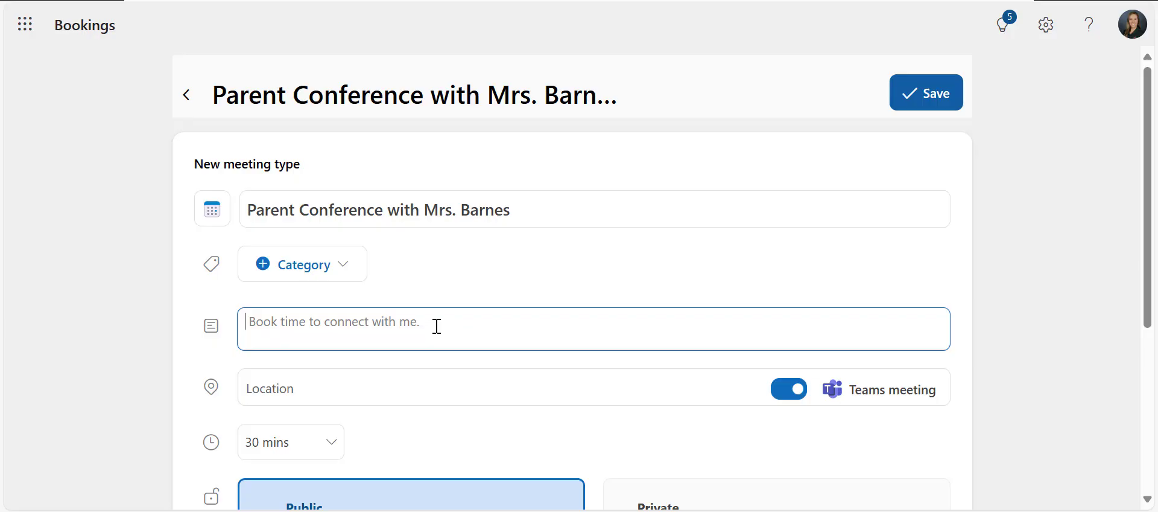
text(Meet with Mrs. Barnes to discuss your student.)
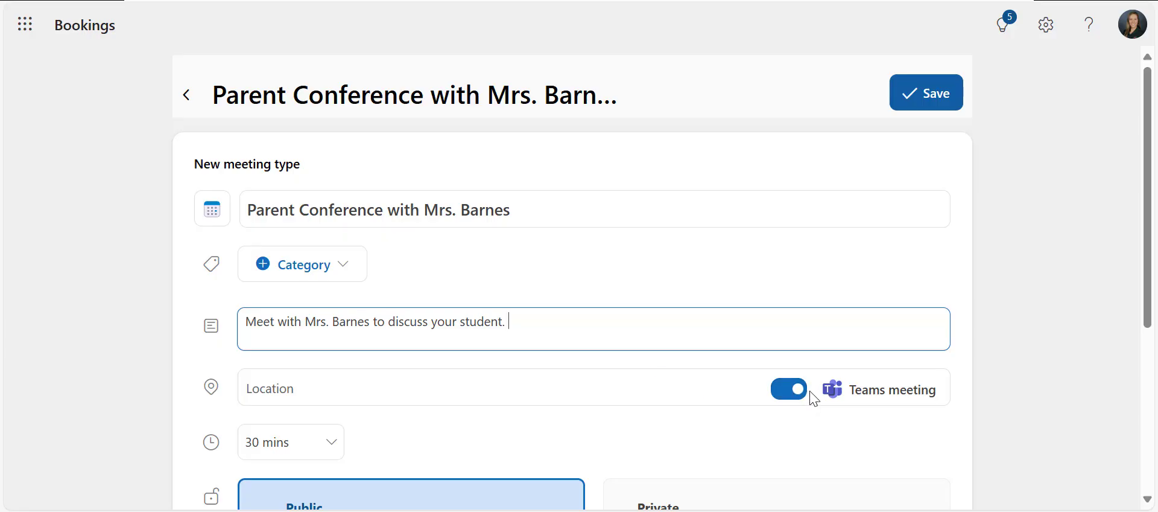
scroll(812, 397, down, 3)
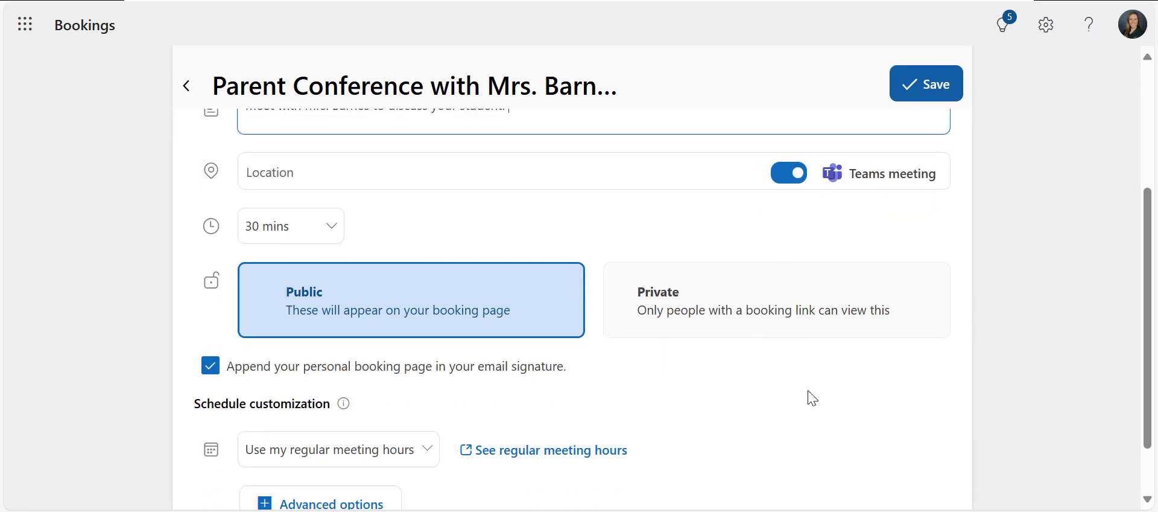
click(331, 227)
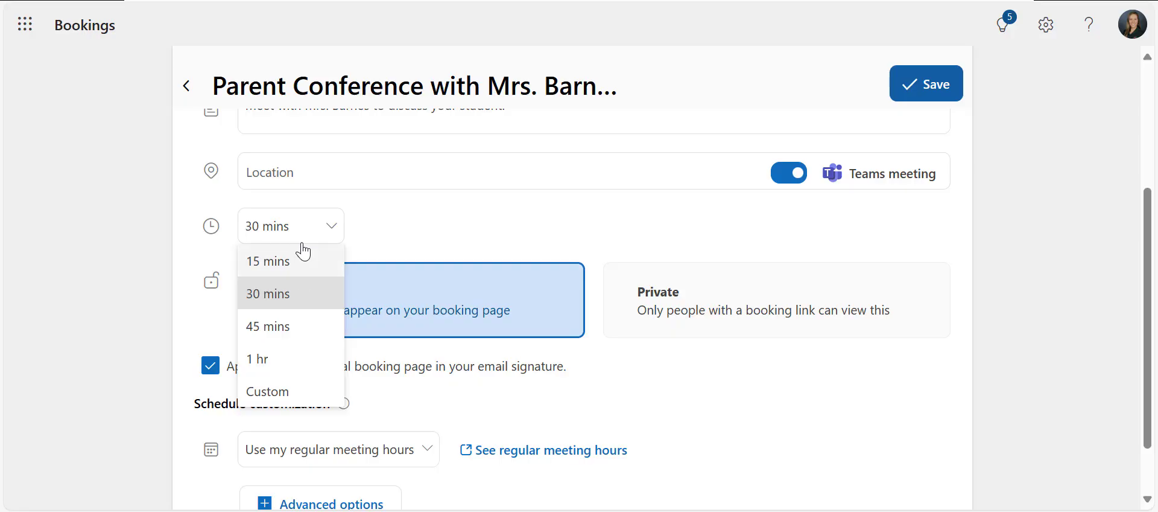
click(424, 229)
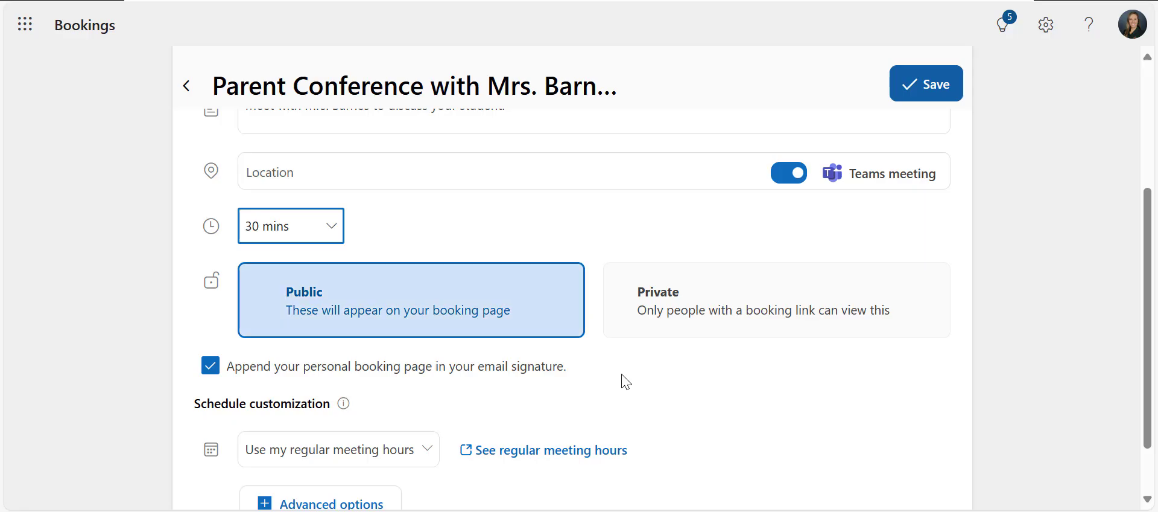
Switch scheduling to custom availability hours and limit bookings to a specific date range
scroll(623, 380, down, 1)
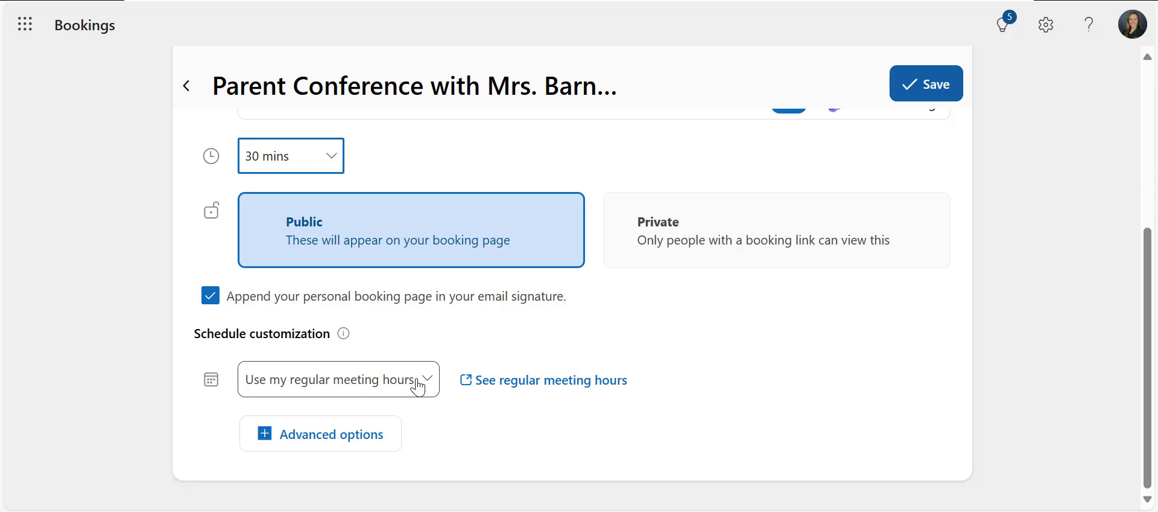
click(418, 387)
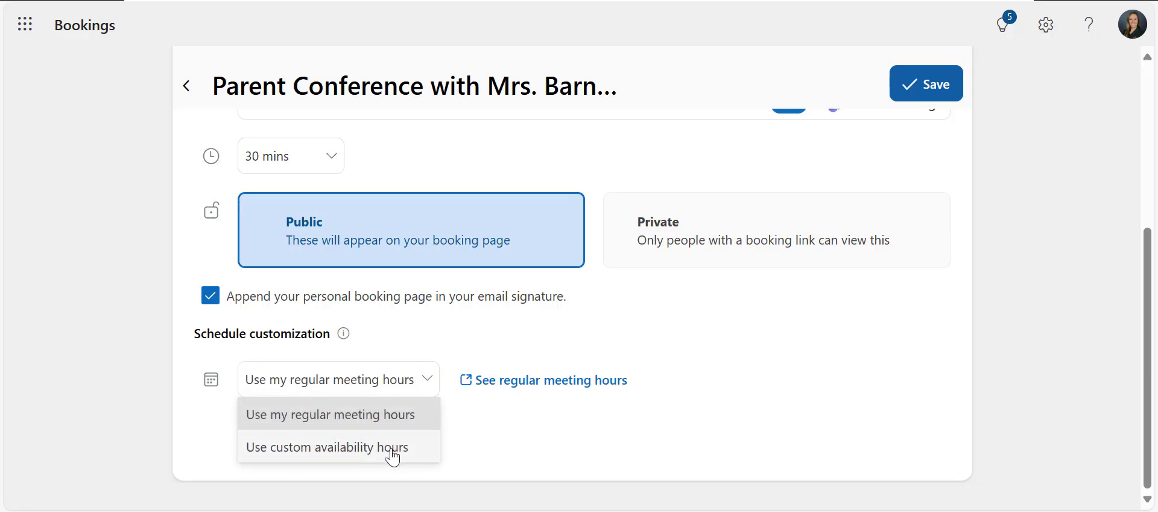
click(392, 457)
scroll(491, 439, down, 3)
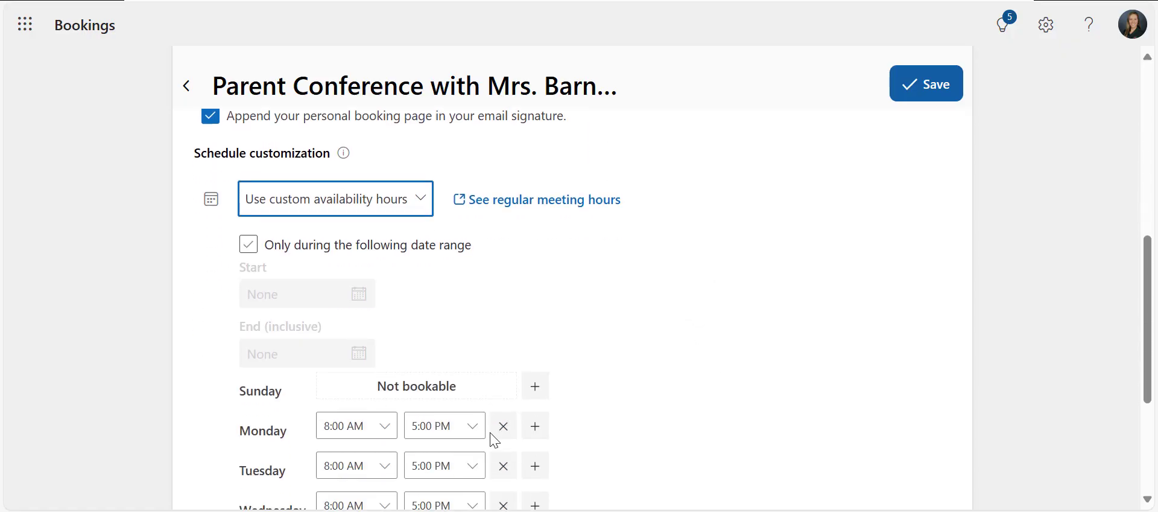
scroll(491, 440, down, 2)
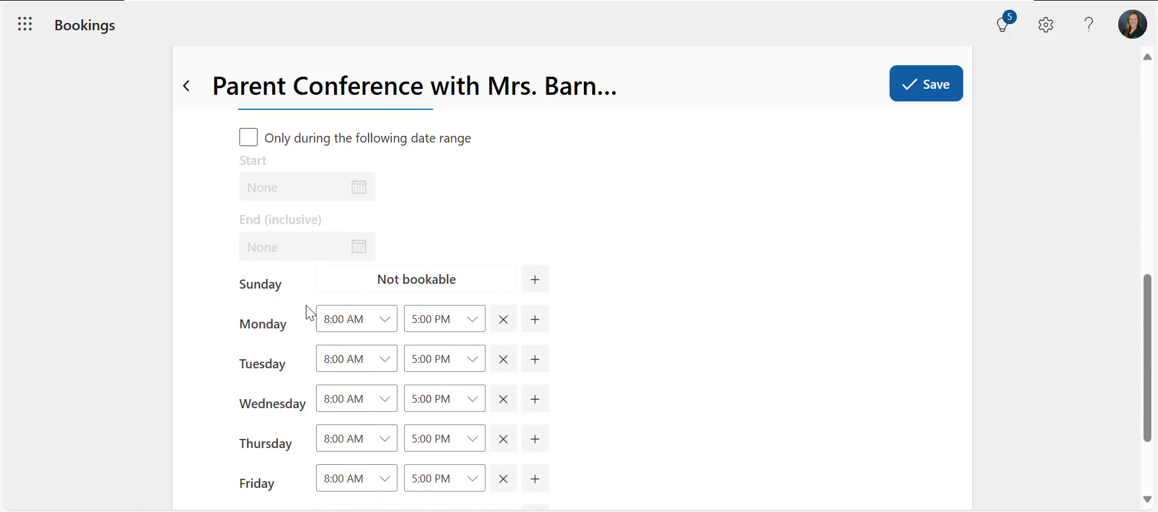
click(247, 138)
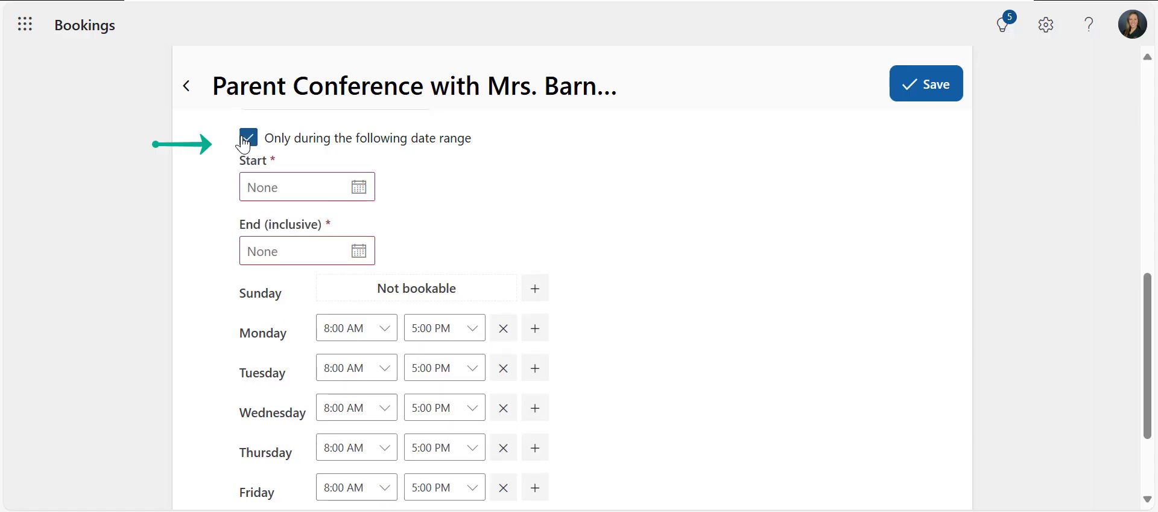
Set the booking date range to start 2/12/2025 and end 5/30/2025
click(268, 175)
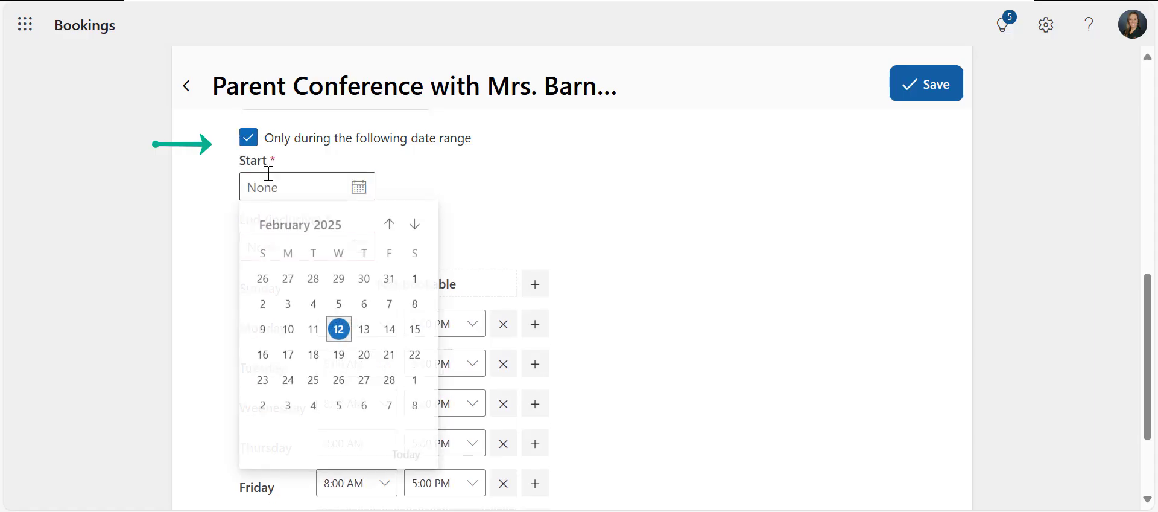
click(339, 329)
click(345, 242)
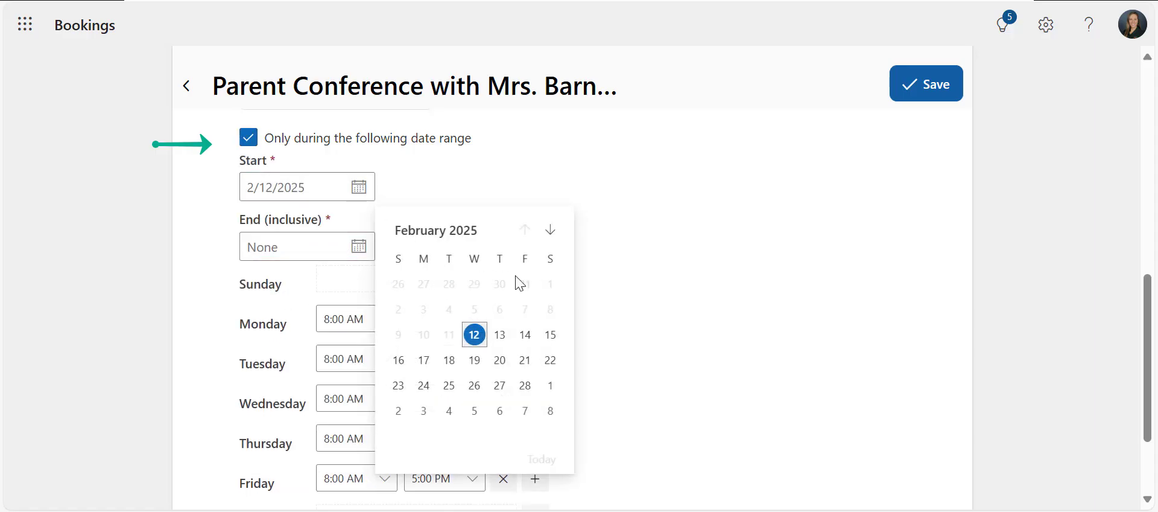
click(555, 228)
click(556, 230)
click(556, 230)
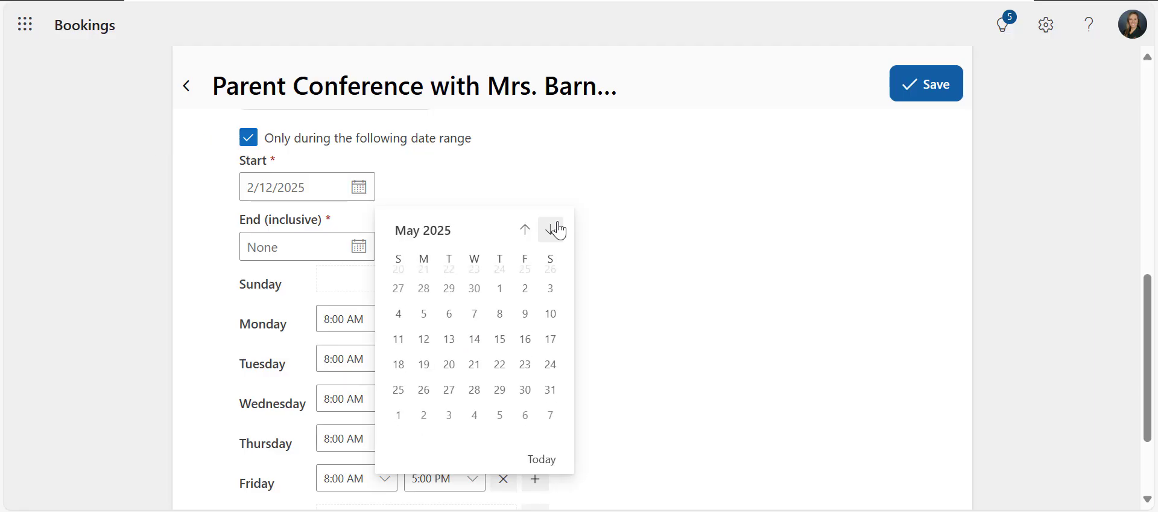
click(525, 386)
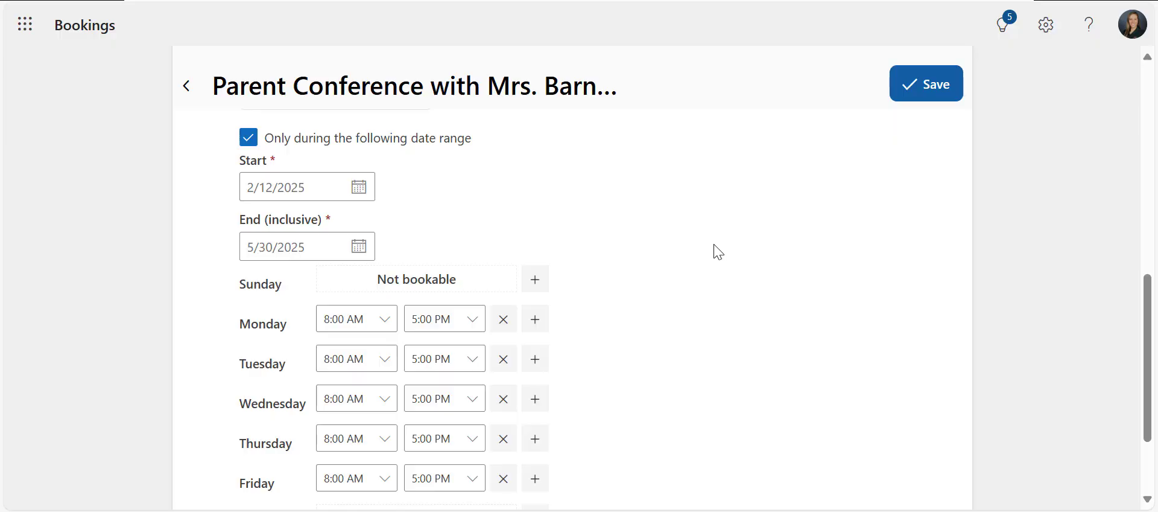
Change Monday's availability slot to 7:00 AM through 8:00 AM
scroll(718, 251, down, 1)
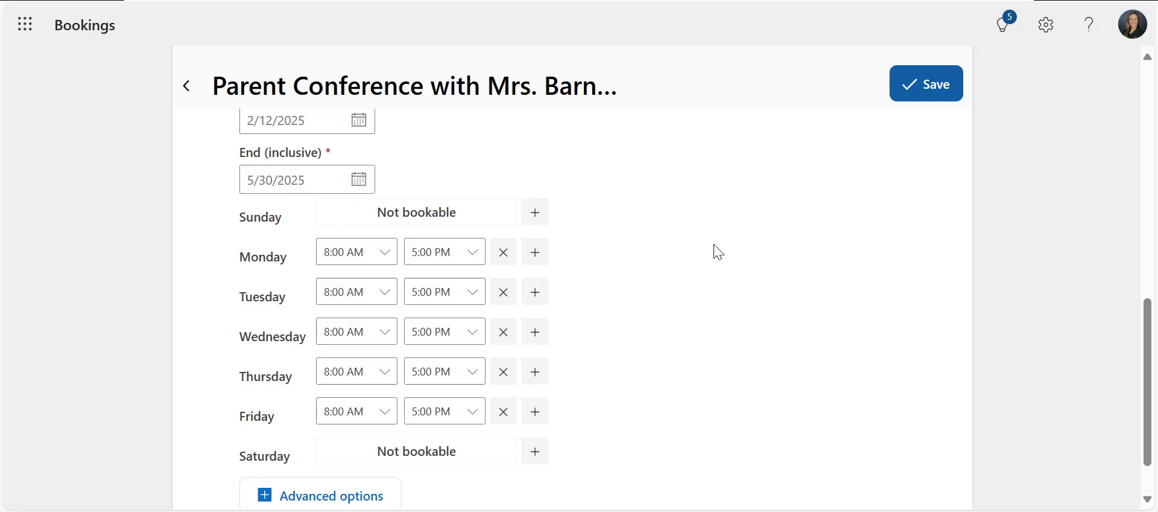
click(388, 254)
click(472, 249)
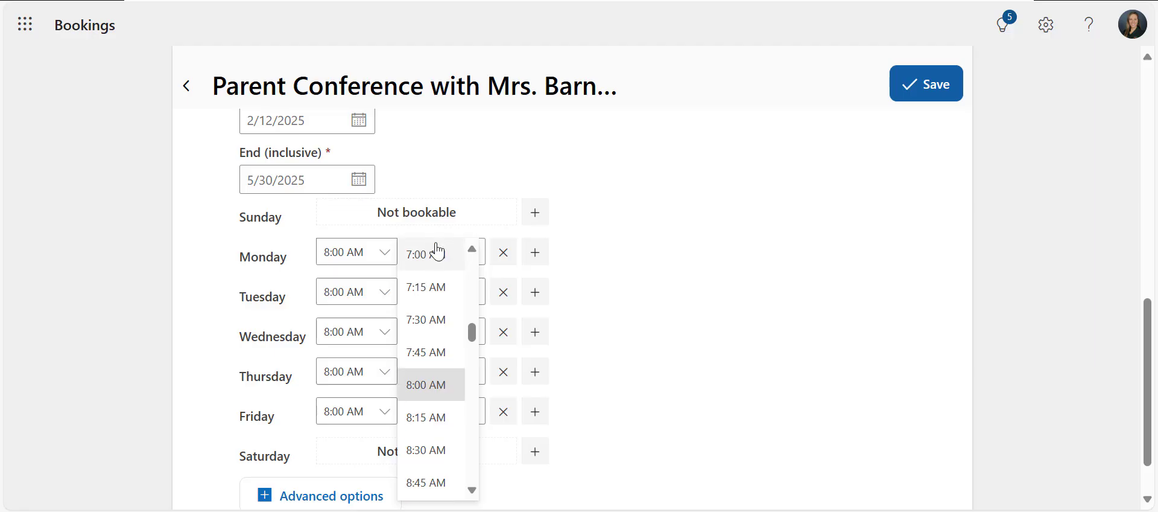
click(439, 253)
click(474, 254)
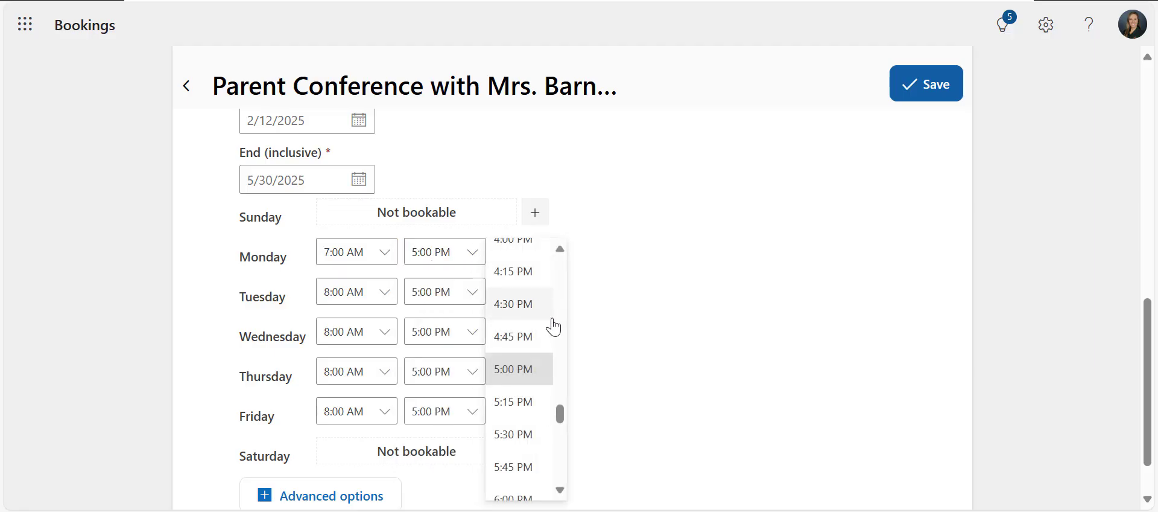
drag(563, 406, 556, 334)
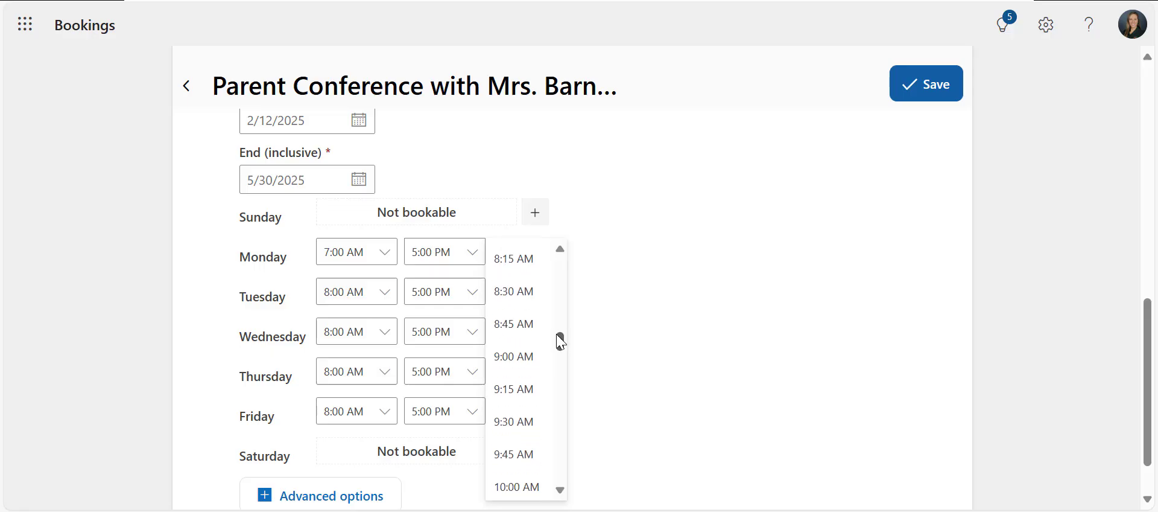
click(560, 248)
click(550, 262)
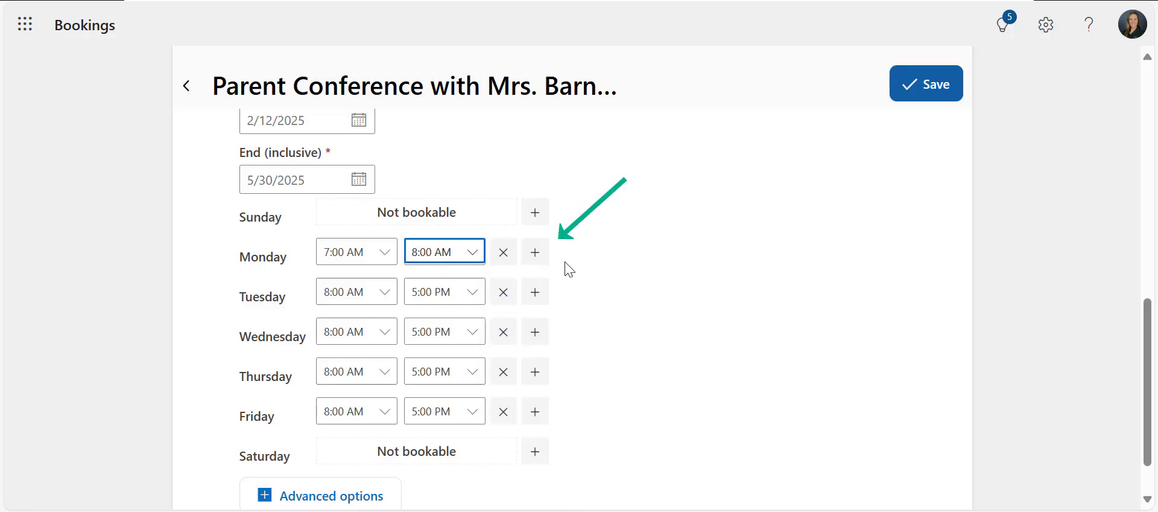
Add a second Monday time slot from 11:30 AM to 12:00 PM
click(543, 255)
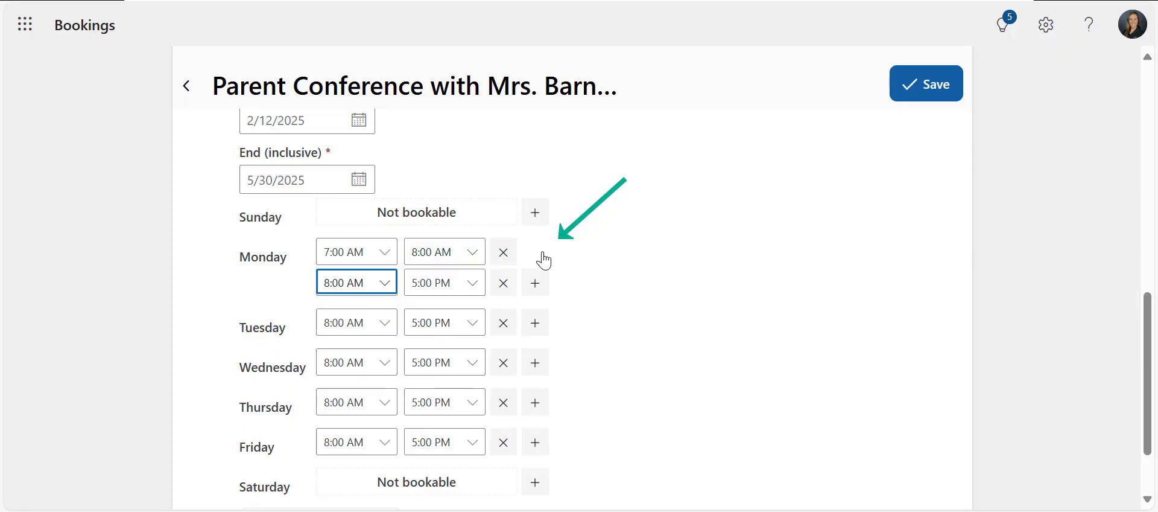
click(387, 284)
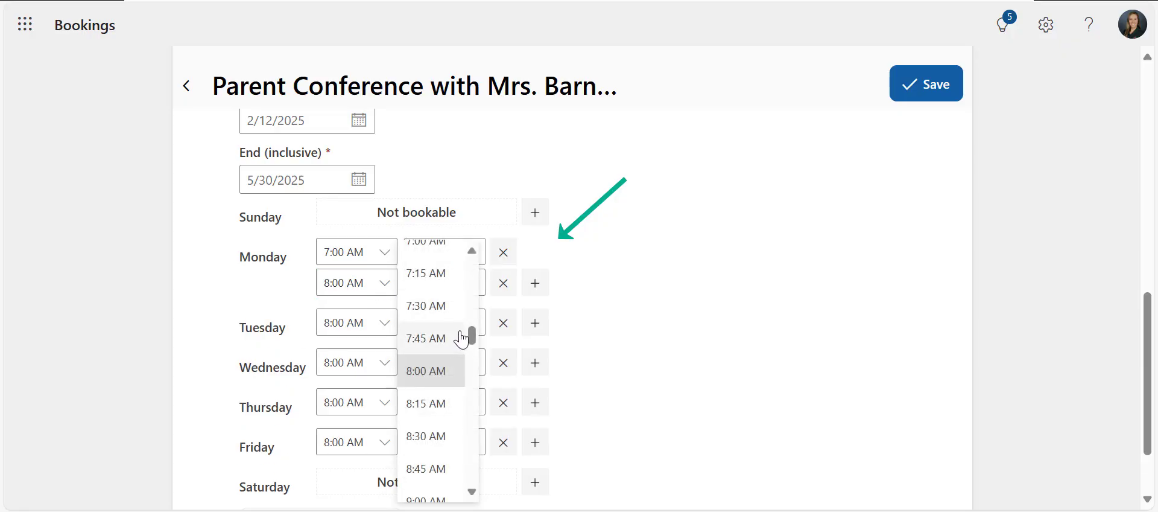
drag(473, 338, 477, 375)
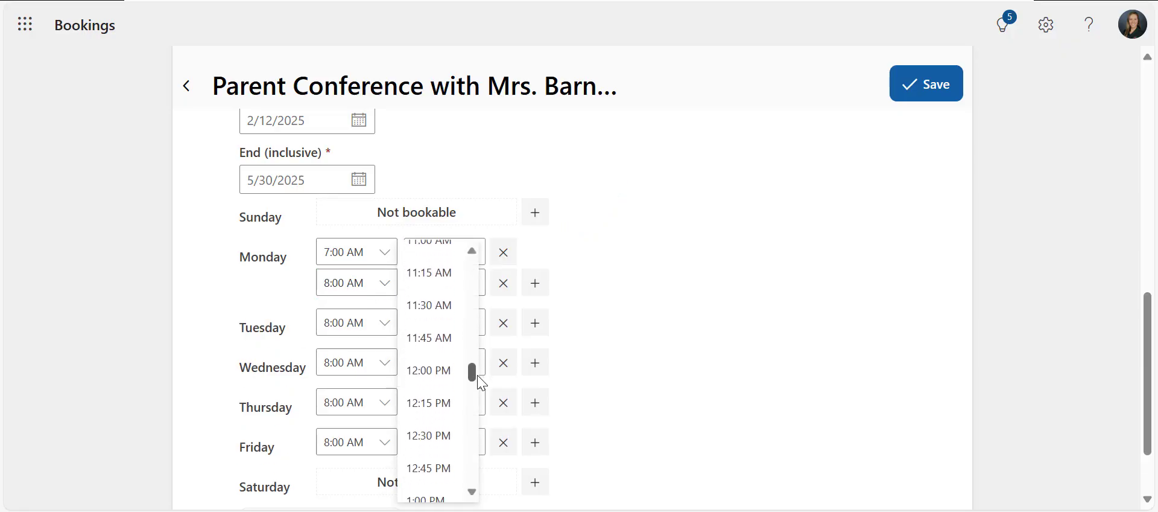
click(438, 314)
click(475, 287)
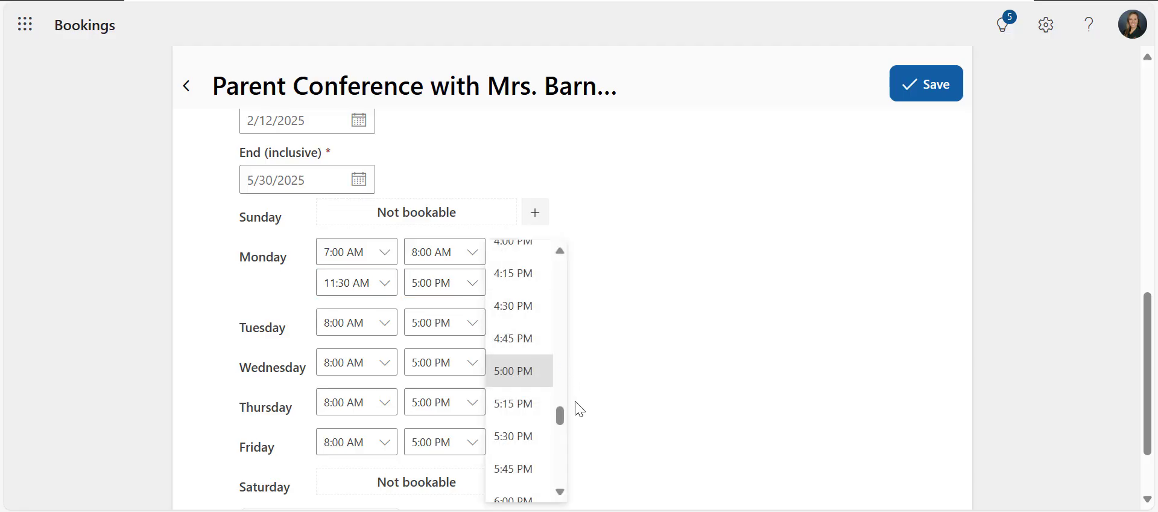
drag(560, 416, 562, 379)
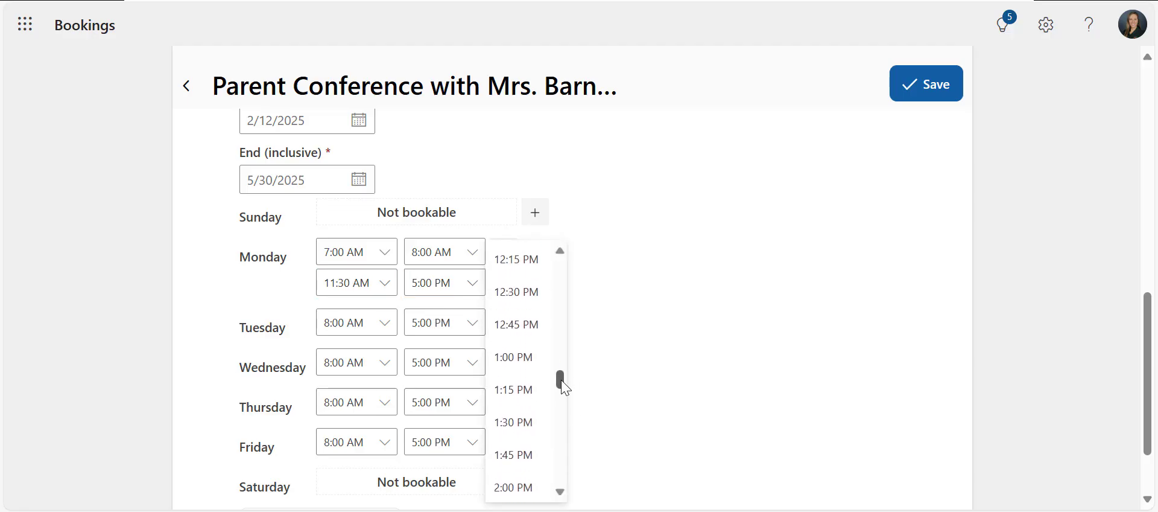
click(559, 249)
click(531, 264)
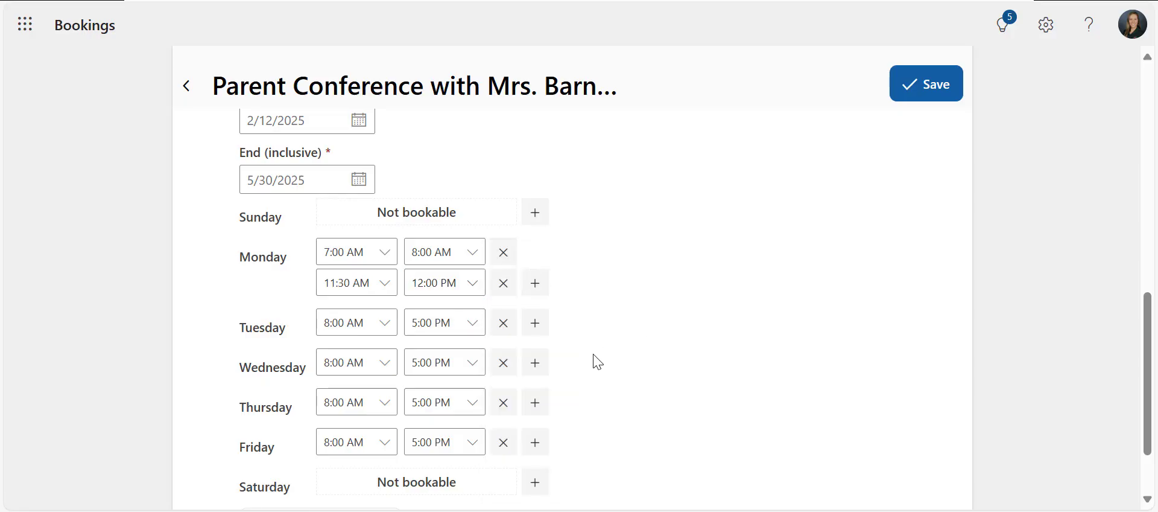
Remove the Wednesday and Friday time slots so those days are not bookable
click(504, 364)
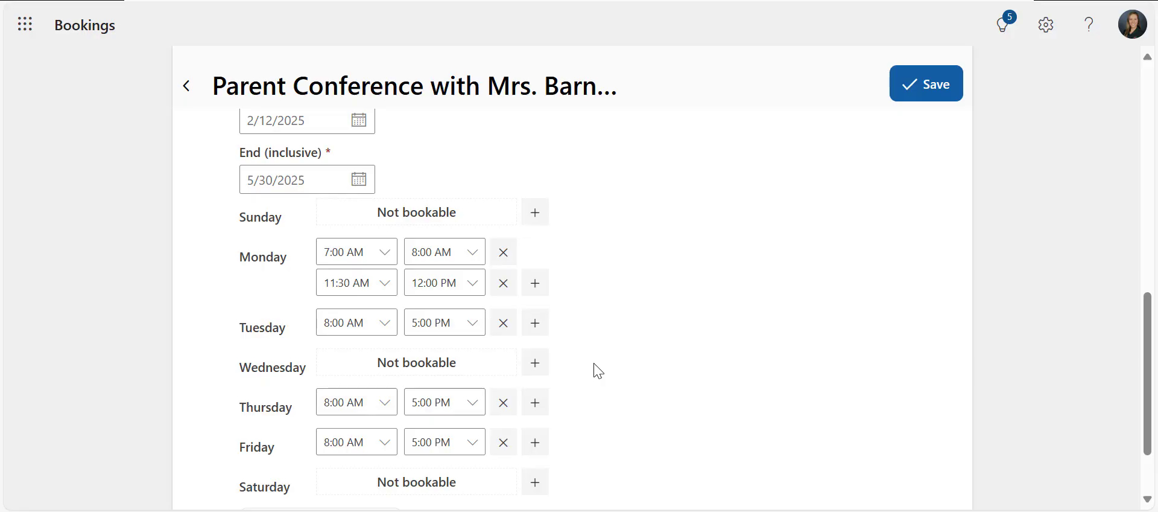
click(505, 443)
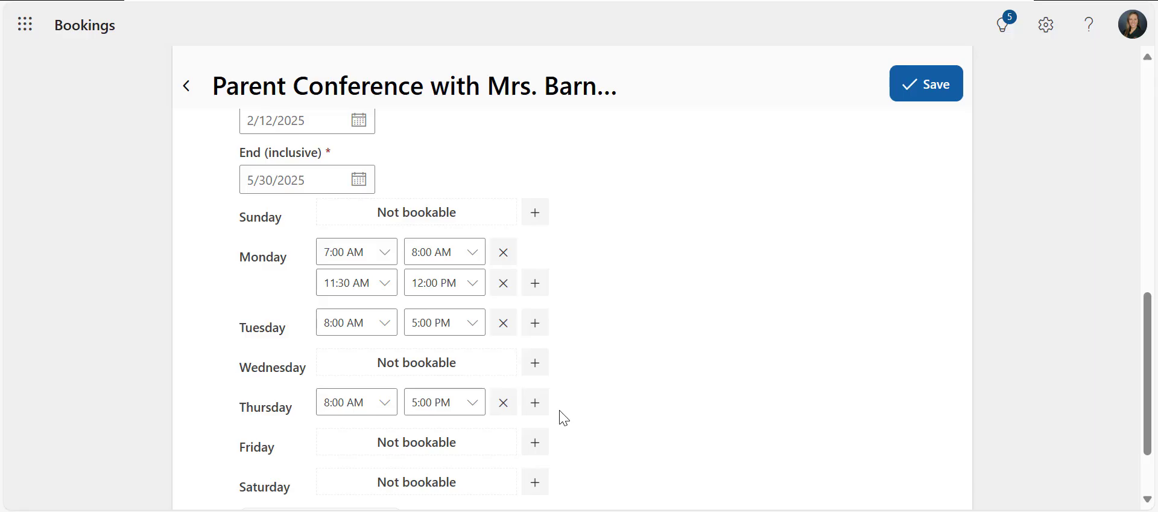
Expand the advanced options for the meeting type
scroll(564, 417, down, 3)
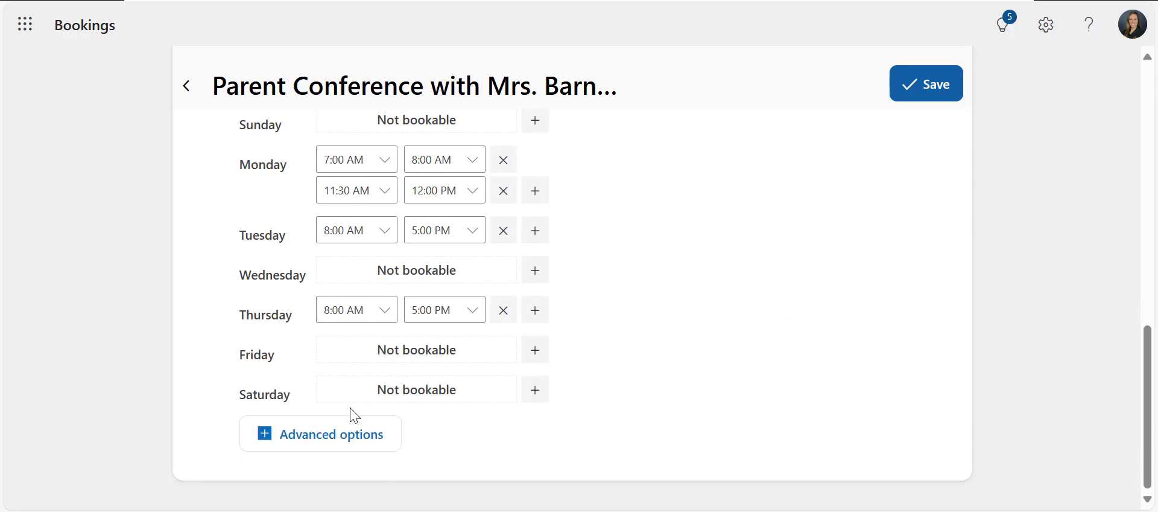
click(345, 443)
scroll(529, 369, down, 5)
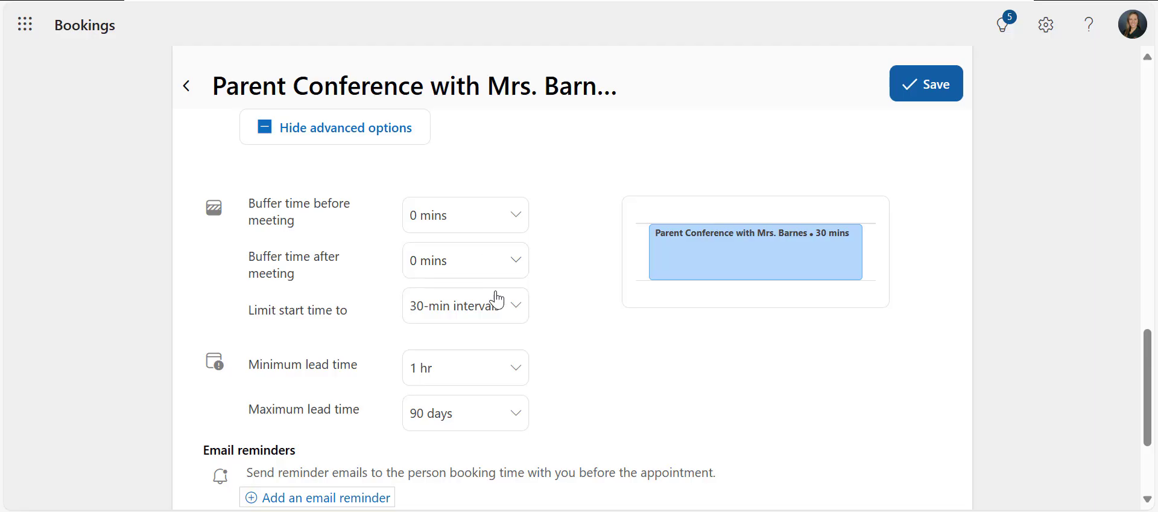
Set the minimum lead time for bookings to 1 day
click(509, 315)
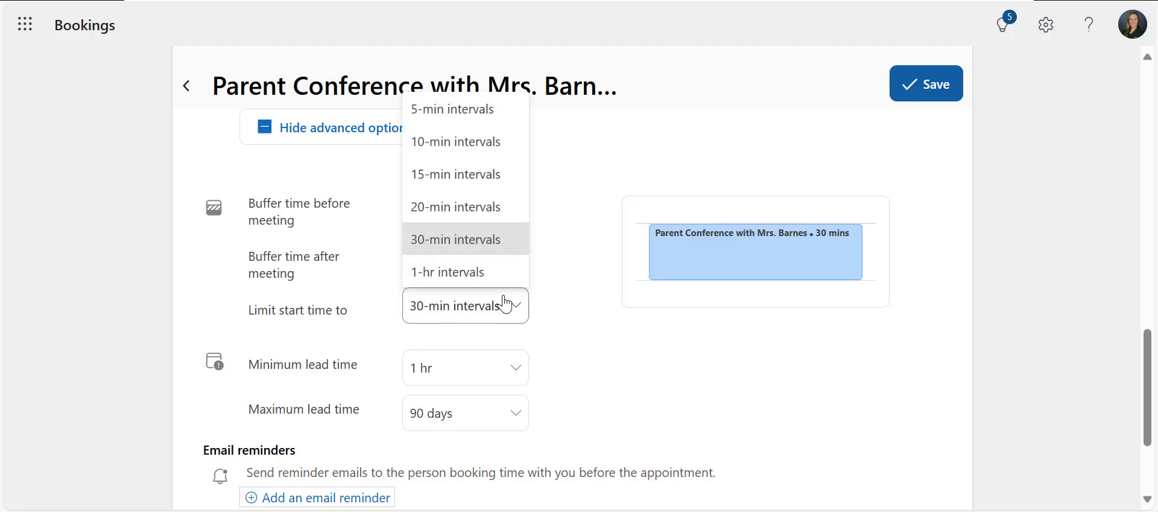
click(581, 344)
click(514, 371)
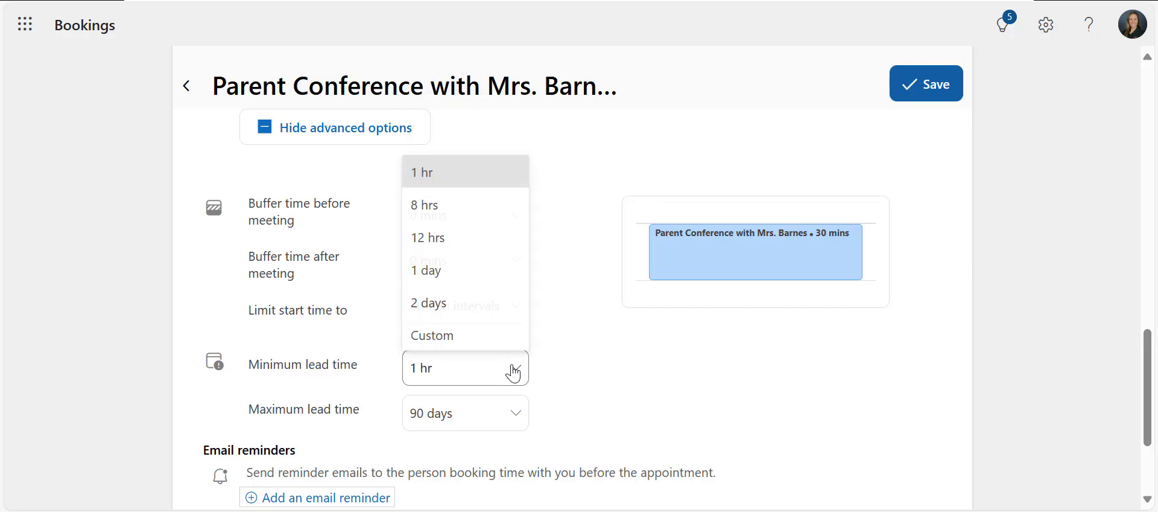
click(455, 278)
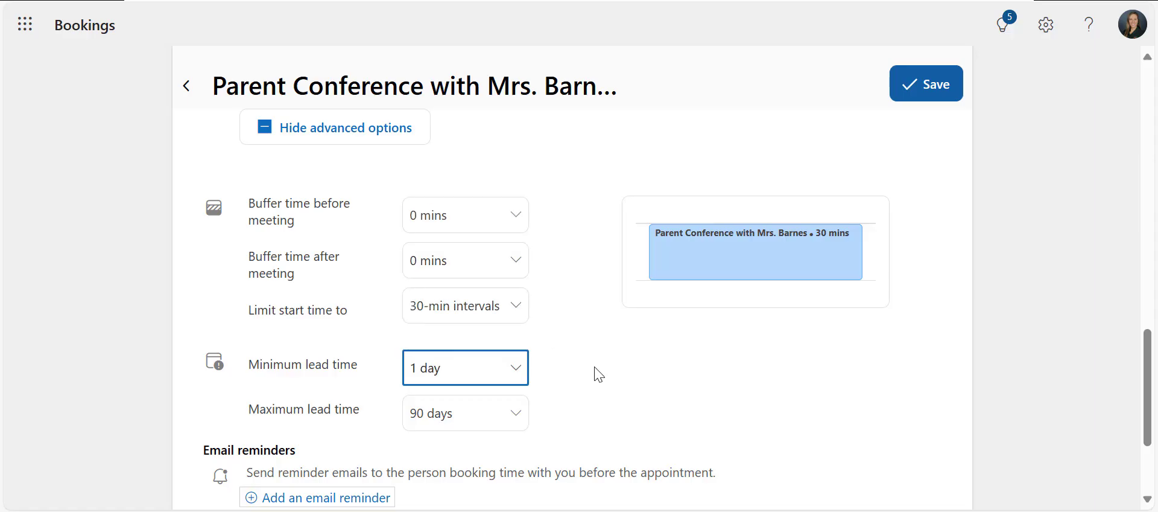
Set the maximum lead time for bookings to 30 days
scroll(598, 374, down, 2)
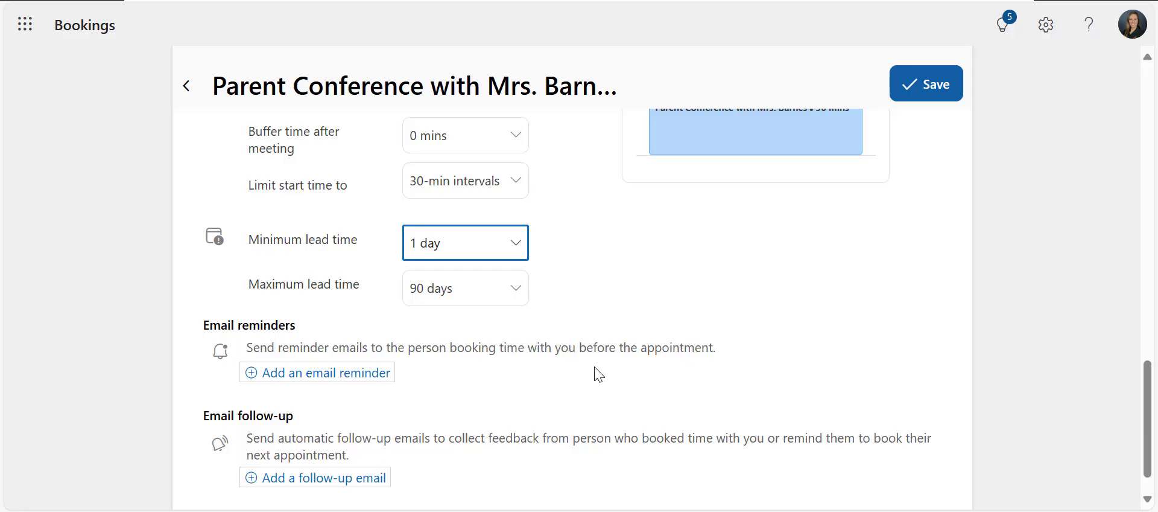
click(516, 294)
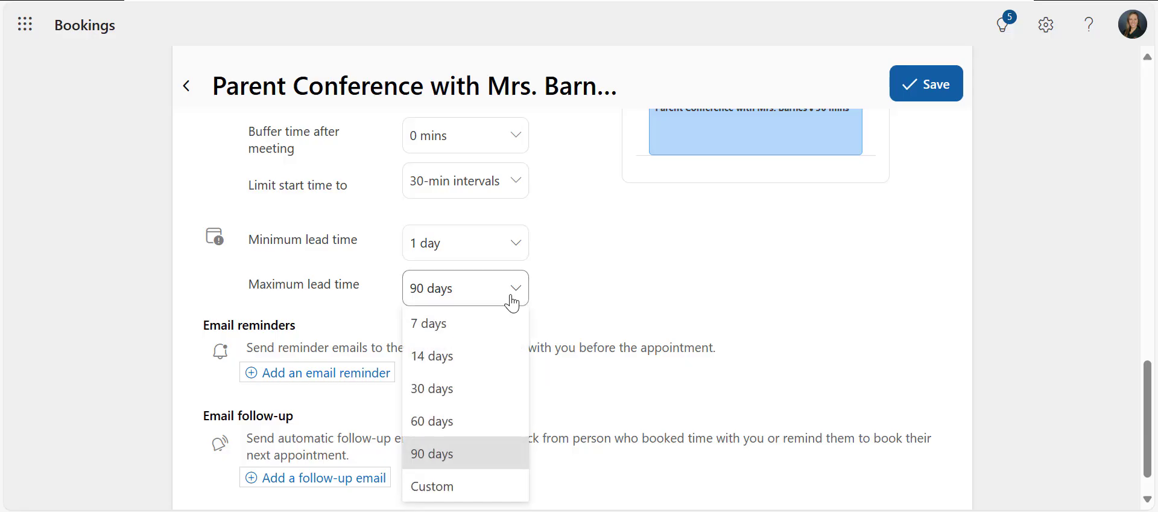
click(487, 397)
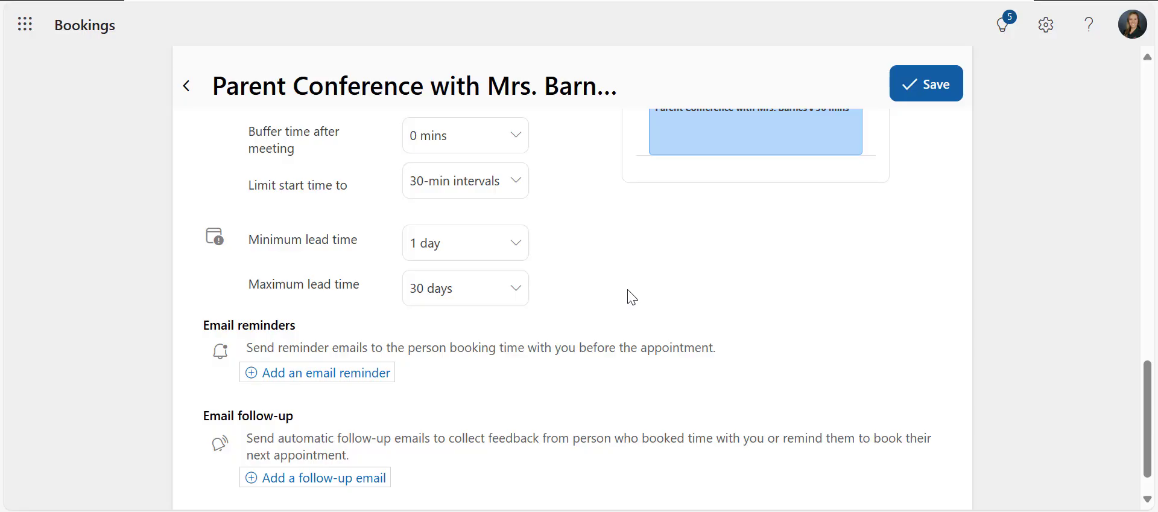
Add an email reminder sent 1 day before with the message "I look forward to seeing you at our meeting."
scroll(631, 295, down, 1)
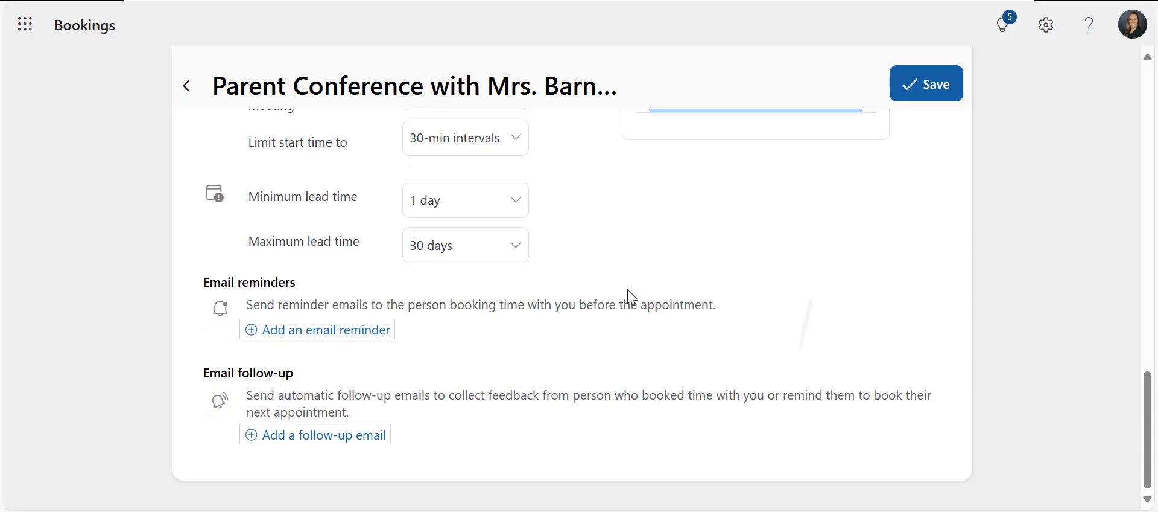
click(365, 333)
scroll(534, 396, down, 2)
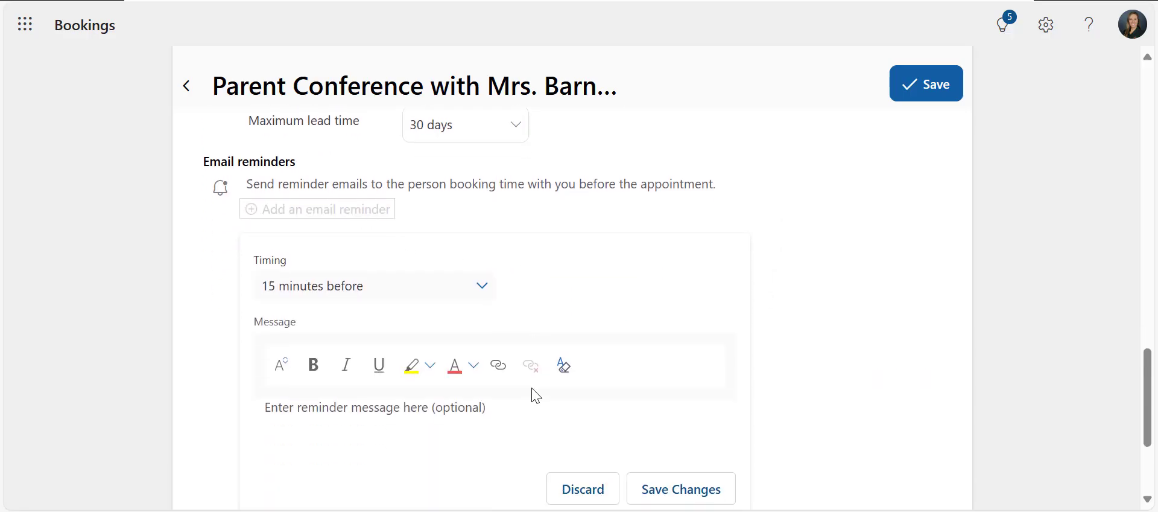
click(429, 282)
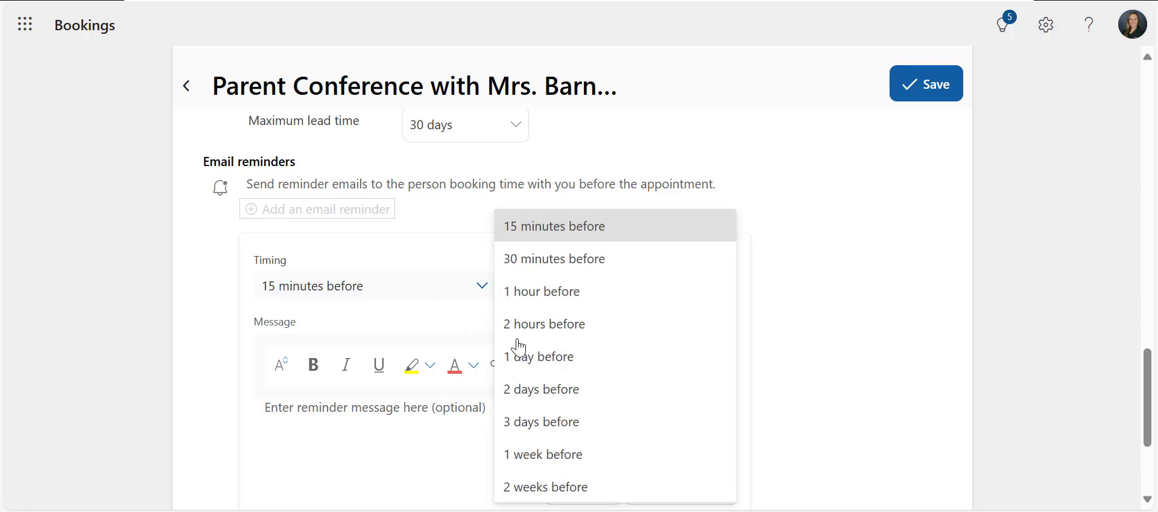
click(534, 356)
click(483, 411)
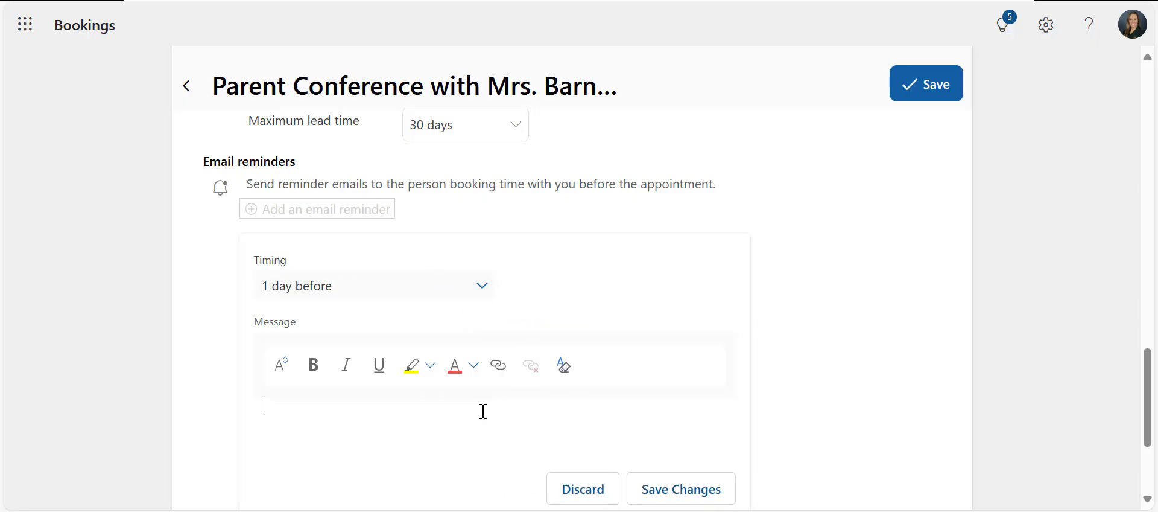
text(I look forward to seeing you at our meeting.)
click(700, 492)
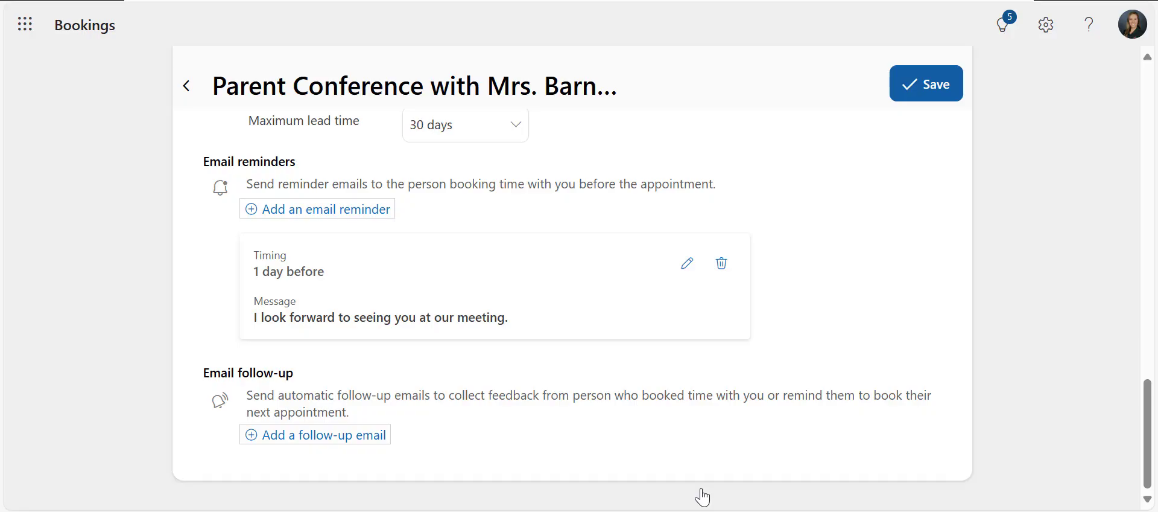
Save the Parent Conference meeting type
scroll(700, 495, up, 15)
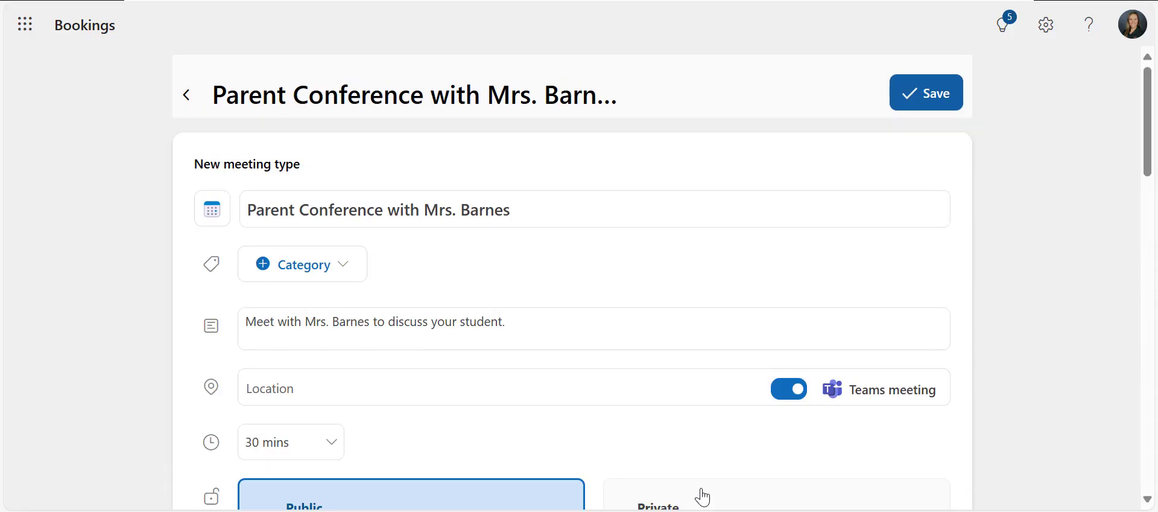
click(929, 104)
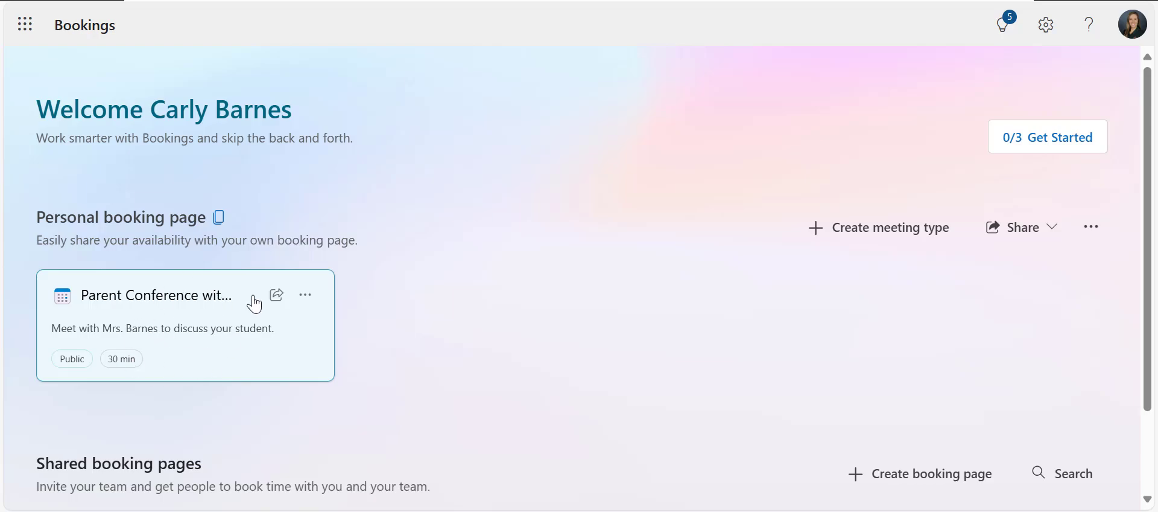
Copy the share link for the Parent Conference meeting type
click(313, 295)
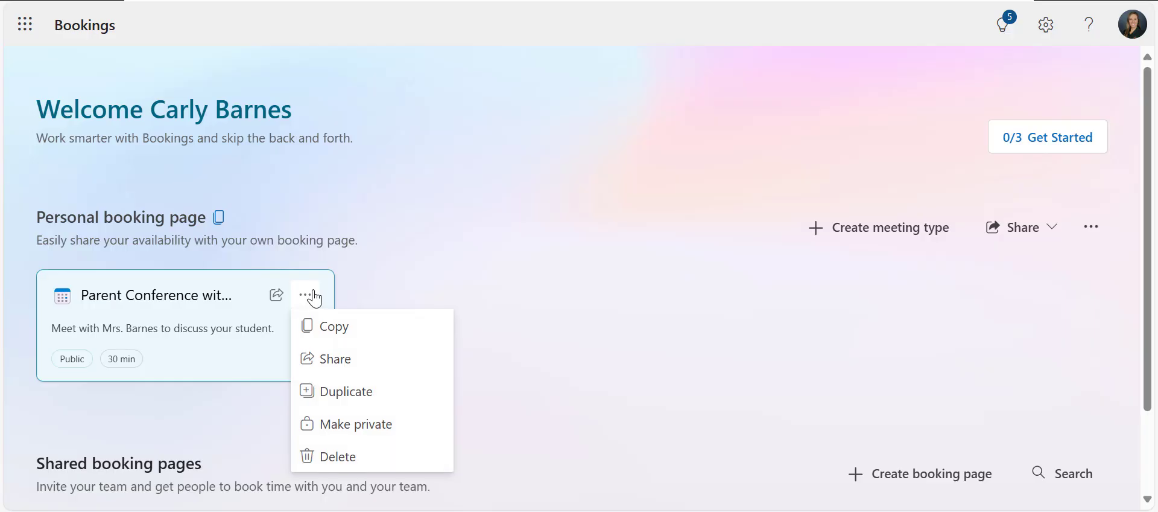
click(333, 369)
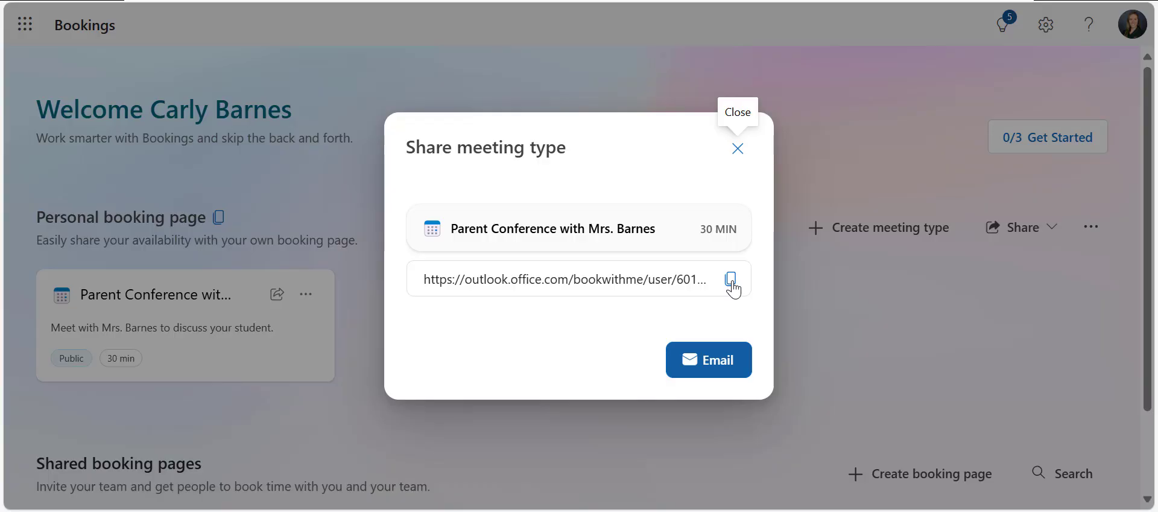
click(731, 281)
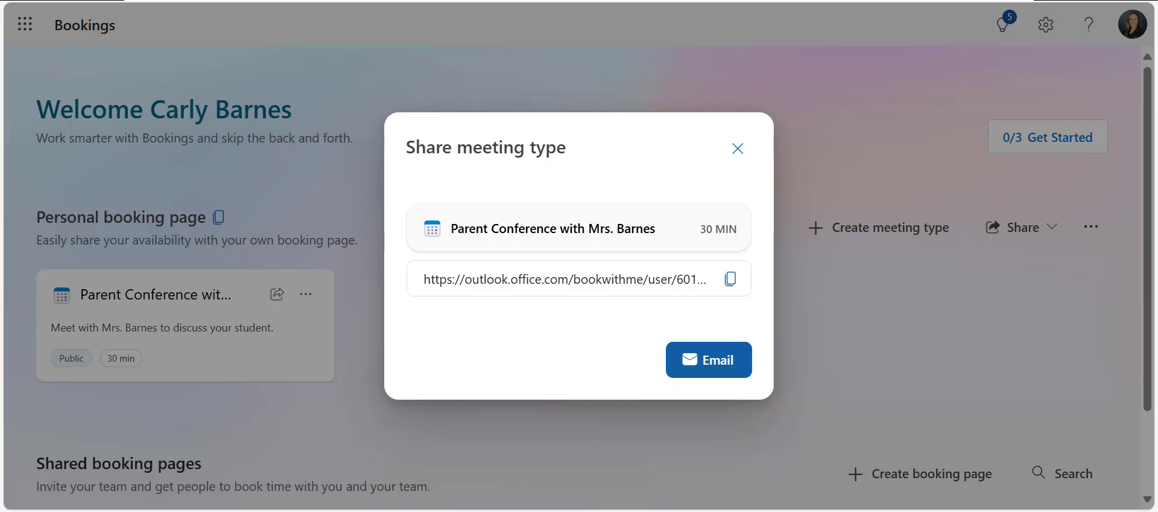
Open the copied booking link in a new browser tab
key(ctrl+t)
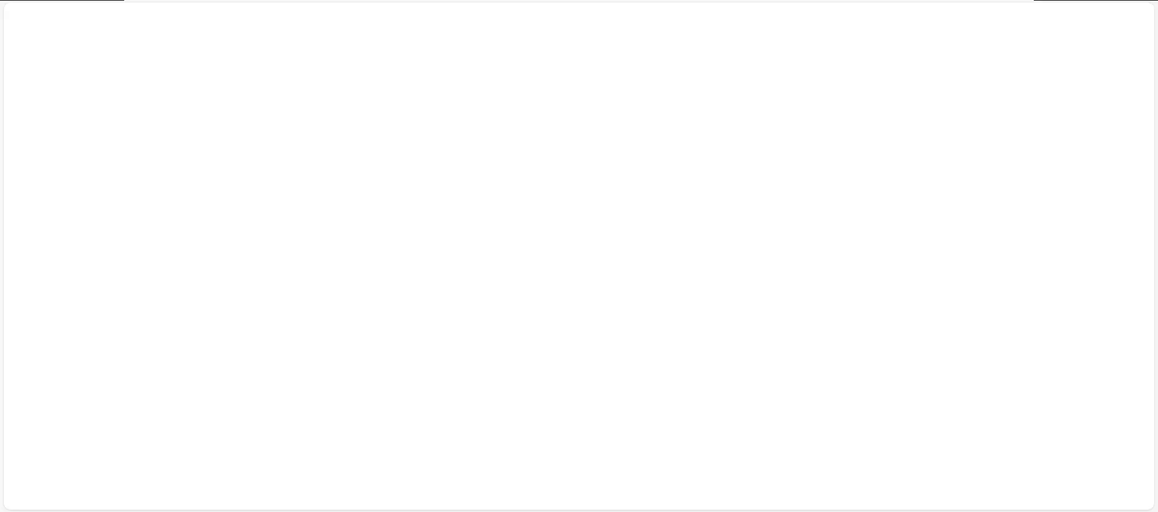
key(ctrl+v)
key(Return)
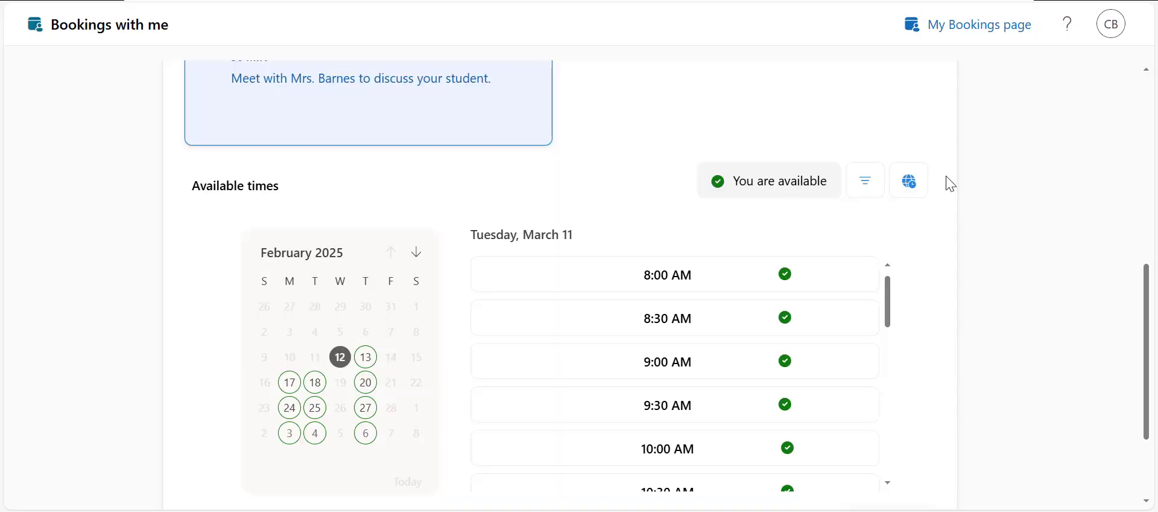
Book a test appointment for Thursday, February 20 at 12:00 PM on the booking page
scroll(951, 184, up, 5)
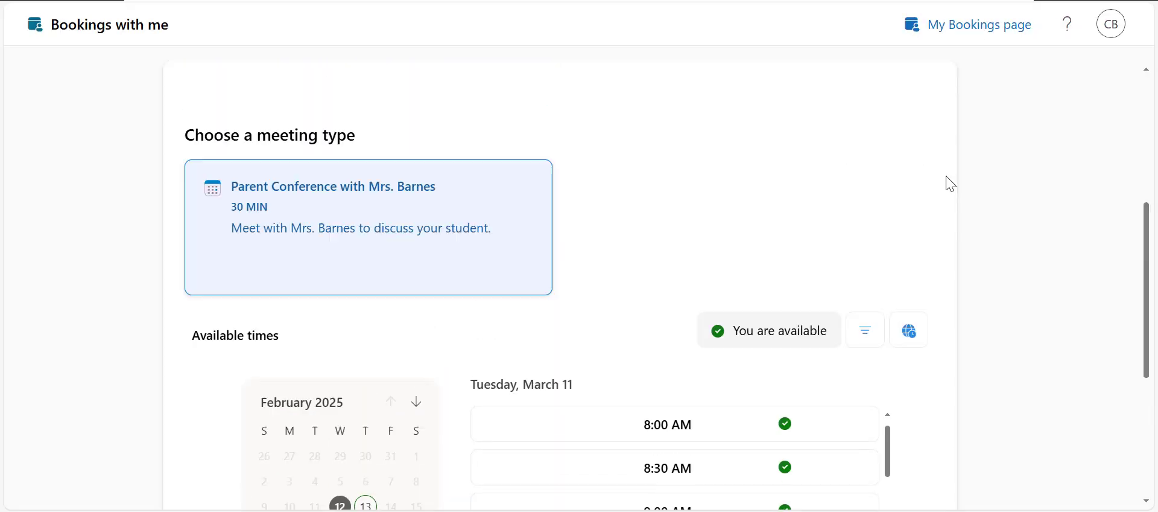
scroll(951, 184, down, 4)
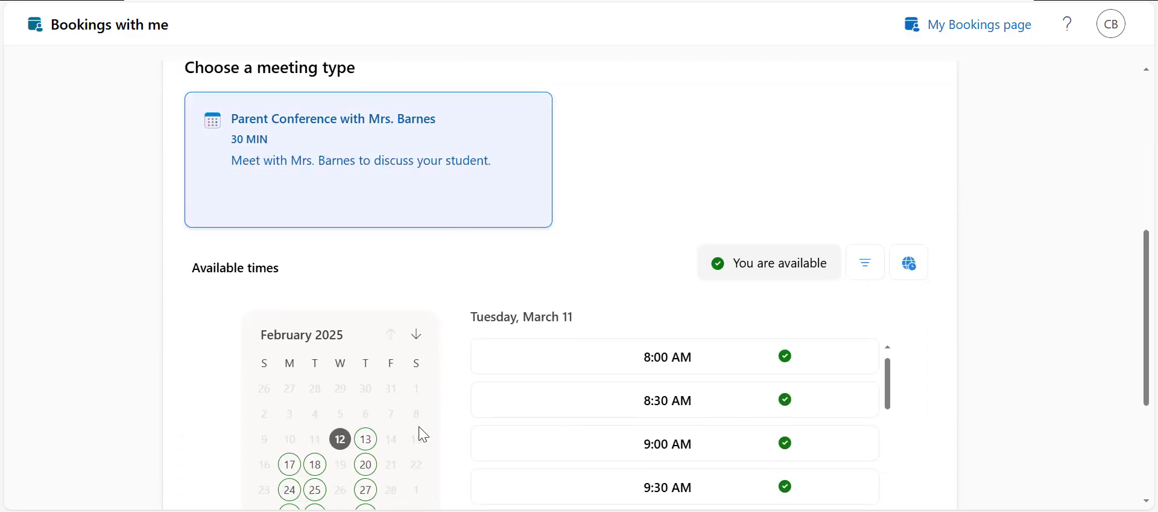
click(366, 464)
scroll(364, 475, down, 3)
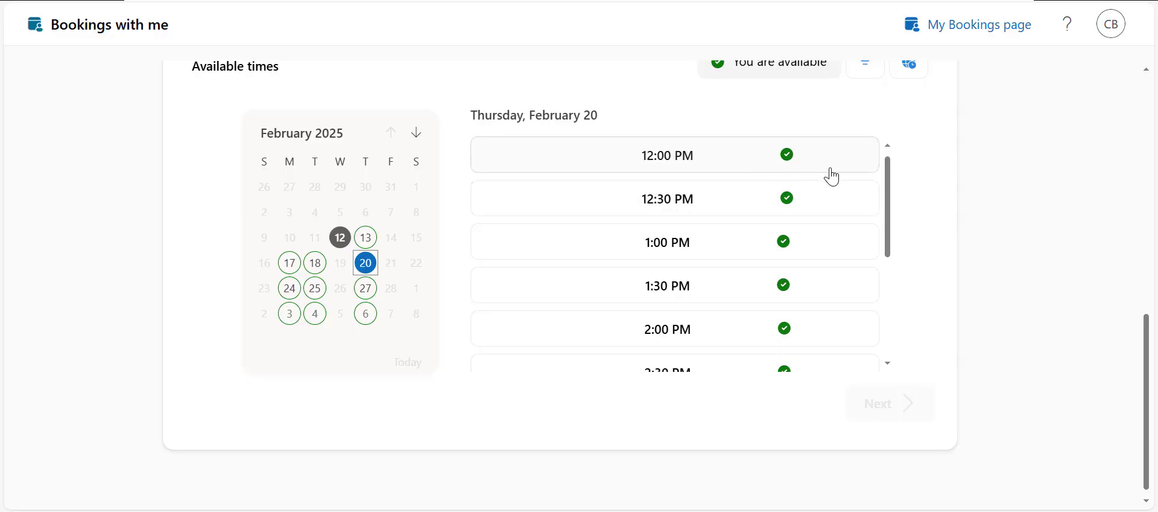
click(683, 163)
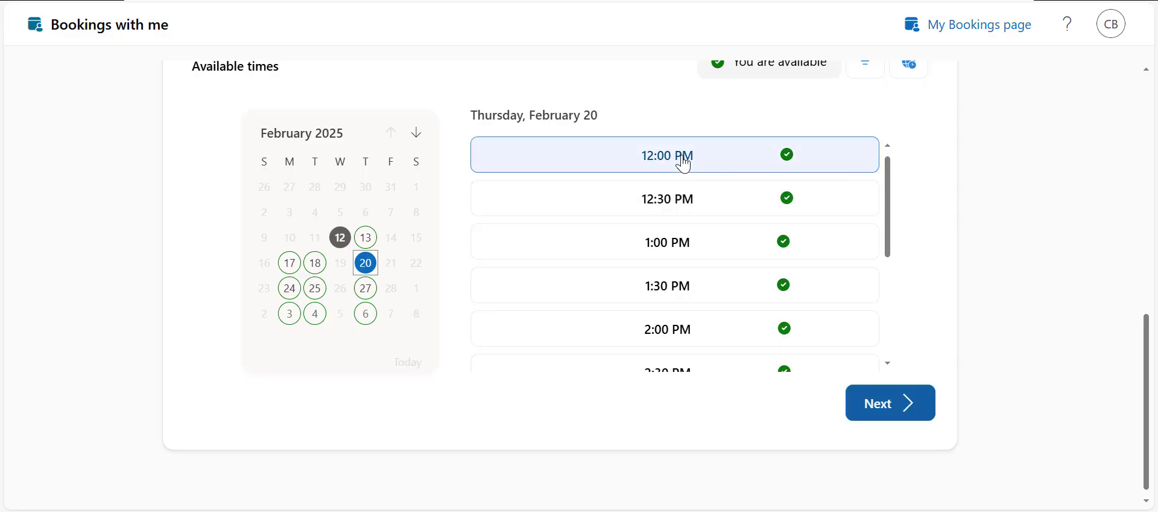
click(895, 418)
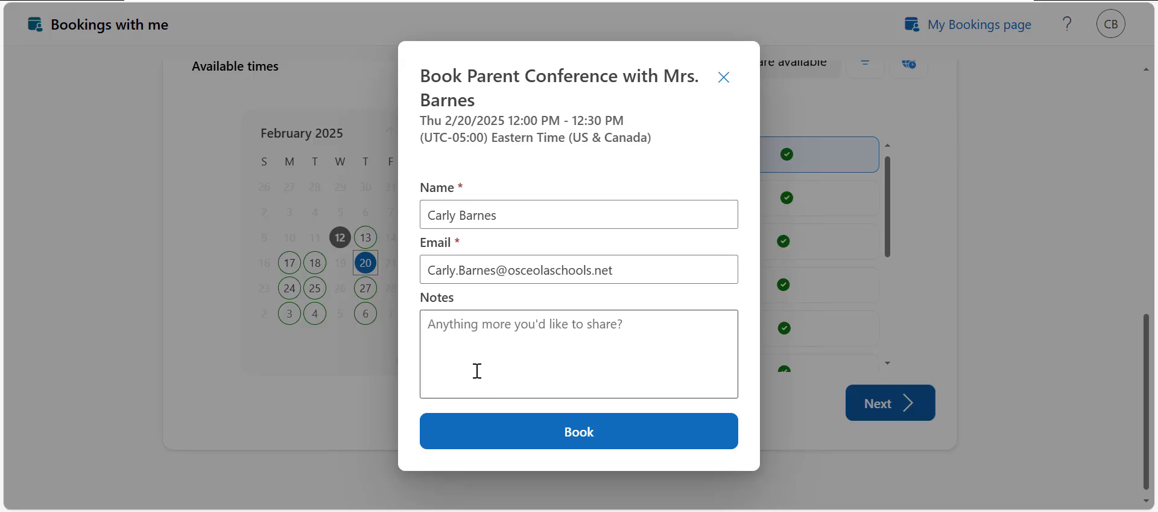
click(684, 366)
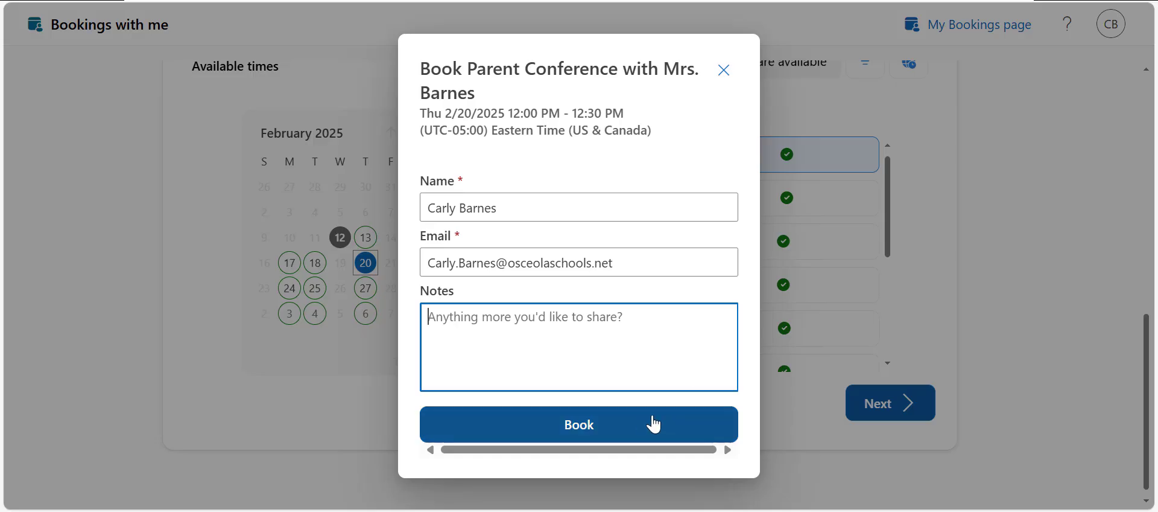
click(641, 430)
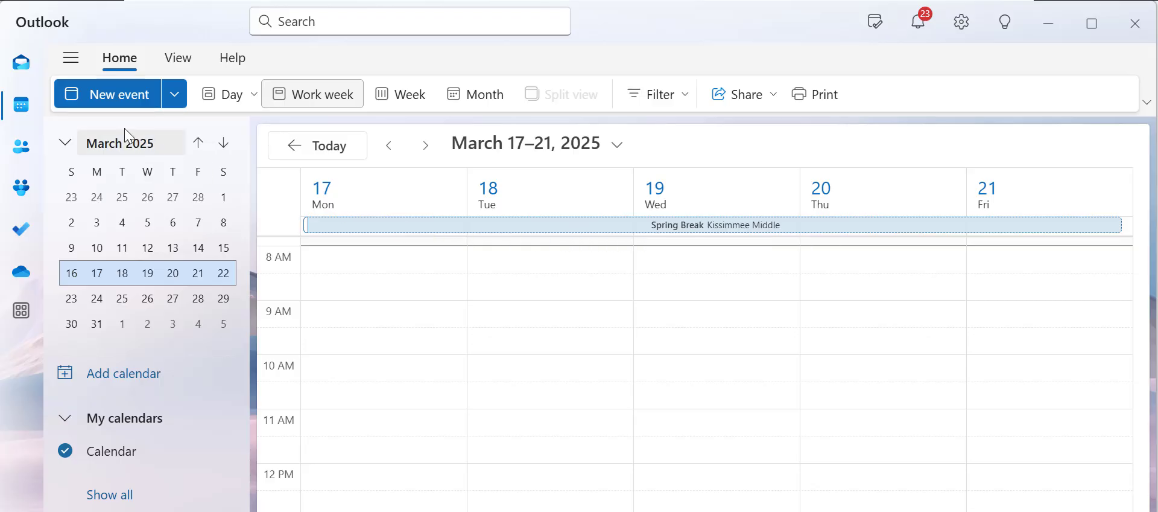
Switch to Outlook calendar and create a new event titled Spring Break
click(104, 101)
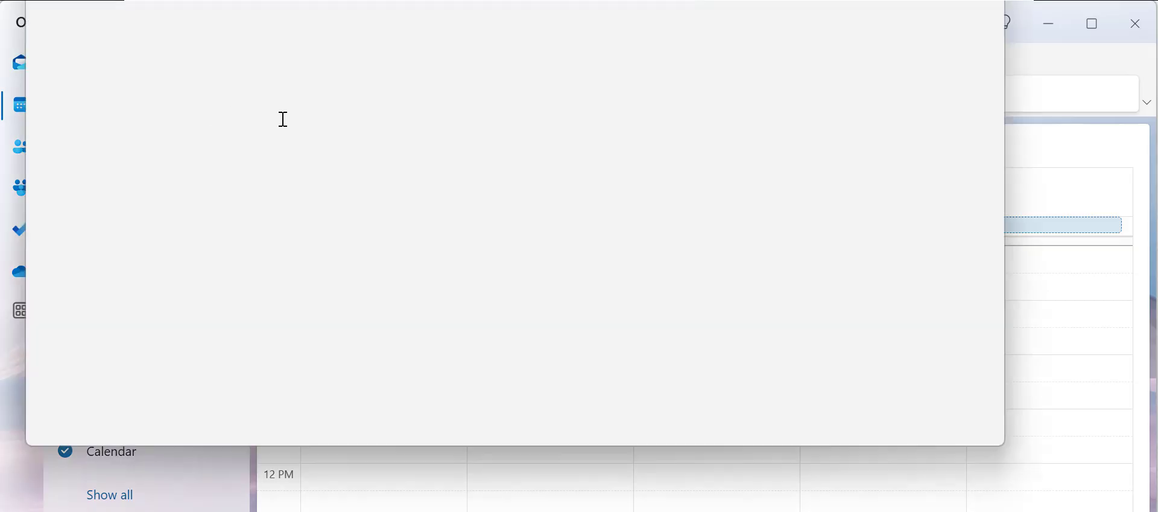
text(Spring Break)
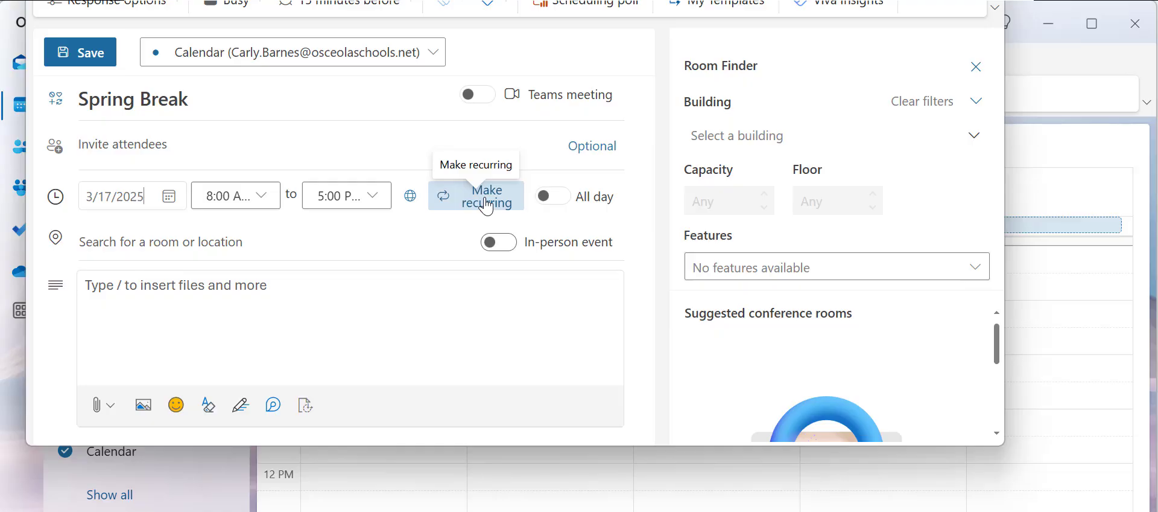
Make the Spring Break event repeat every day until Mar 21, 2025, and save the event
click(487, 205)
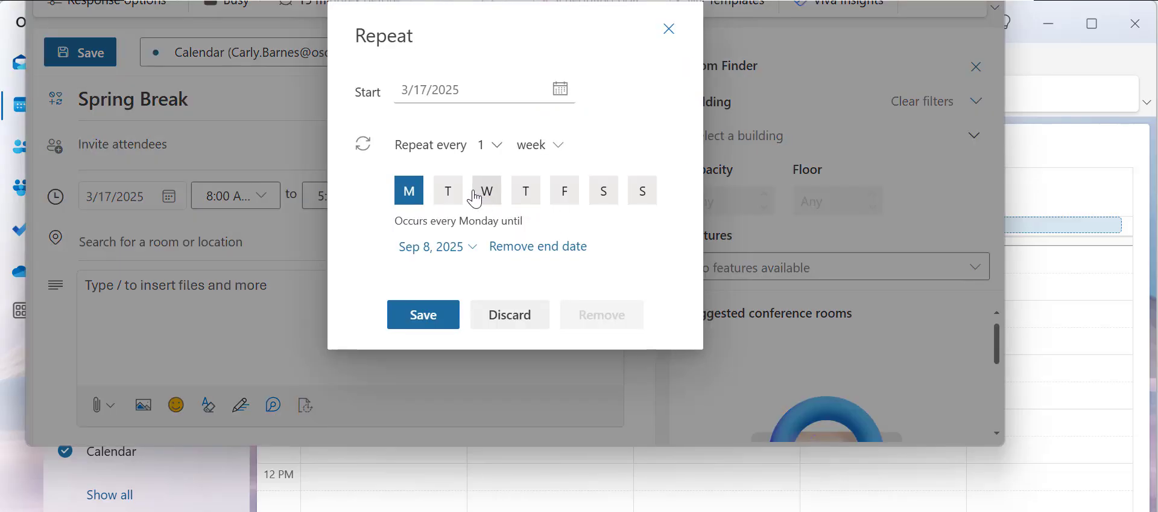
click(494, 145)
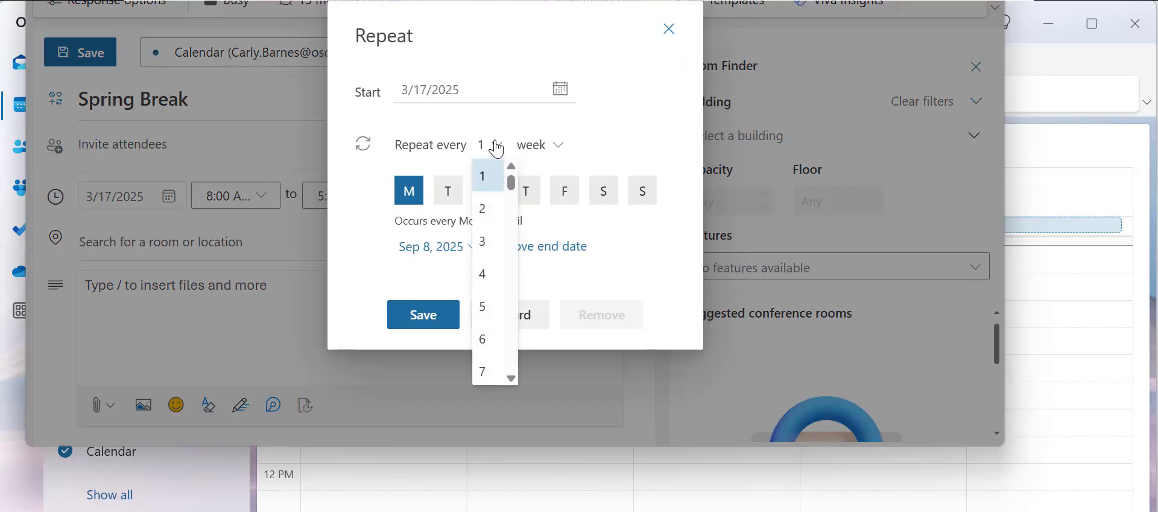
click(555, 148)
click(554, 153)
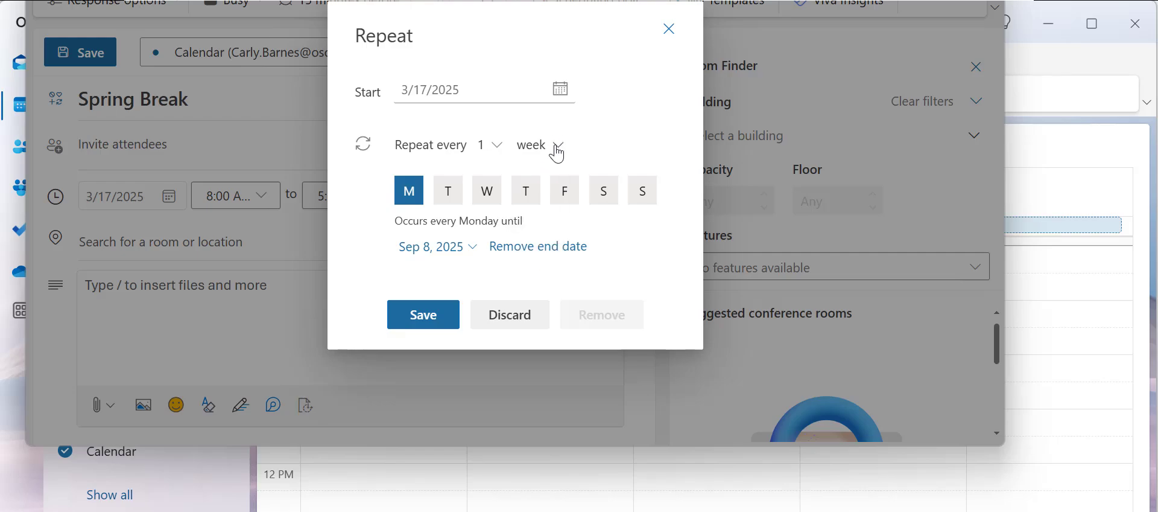
click(556, 147)
click(547, 177)
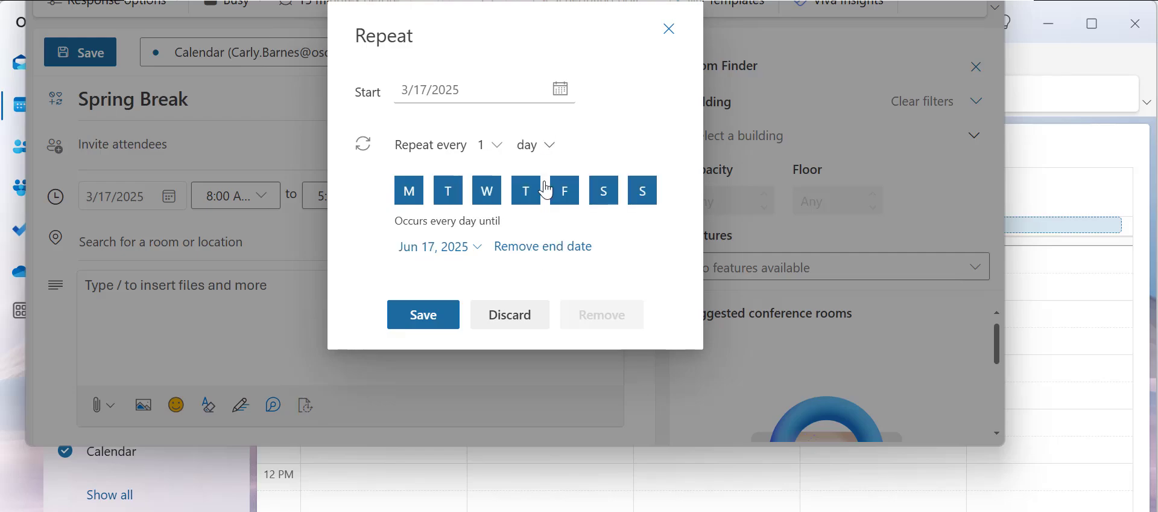
click(477, 248)
scroll(494, 114, up, 3)
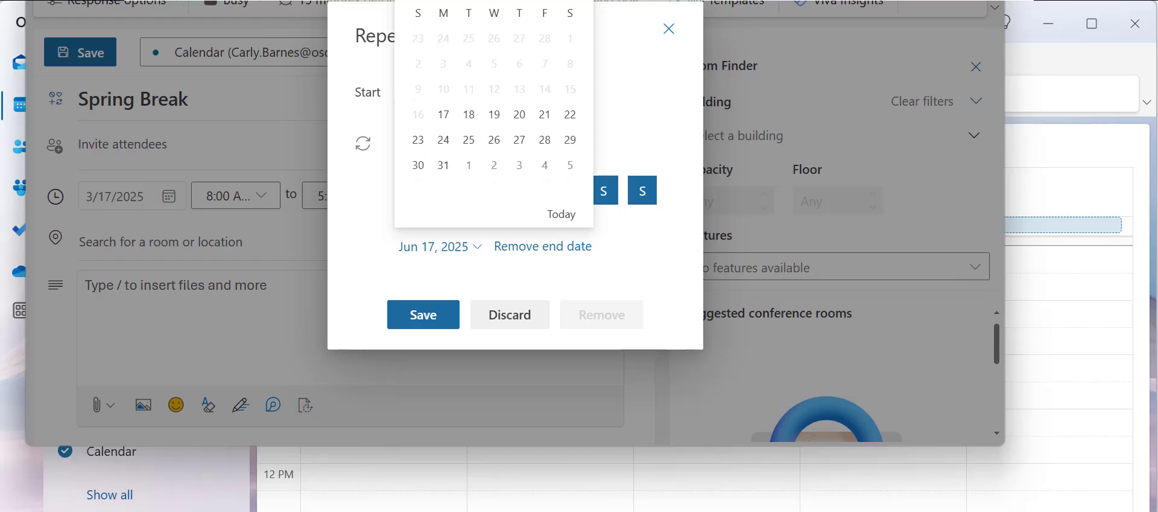
click(545, 115)
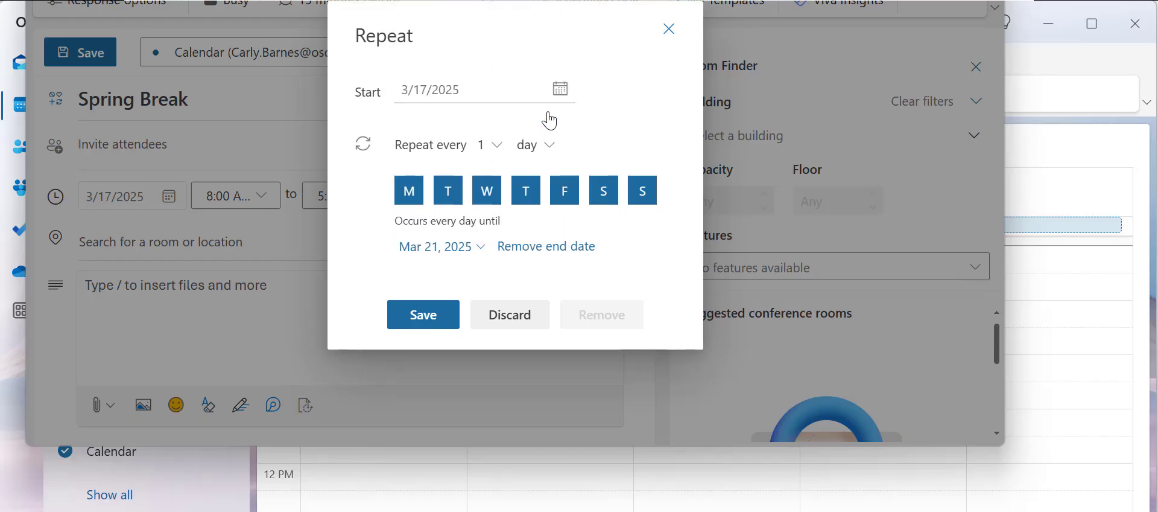
click(434, 325)
click(82, 55)
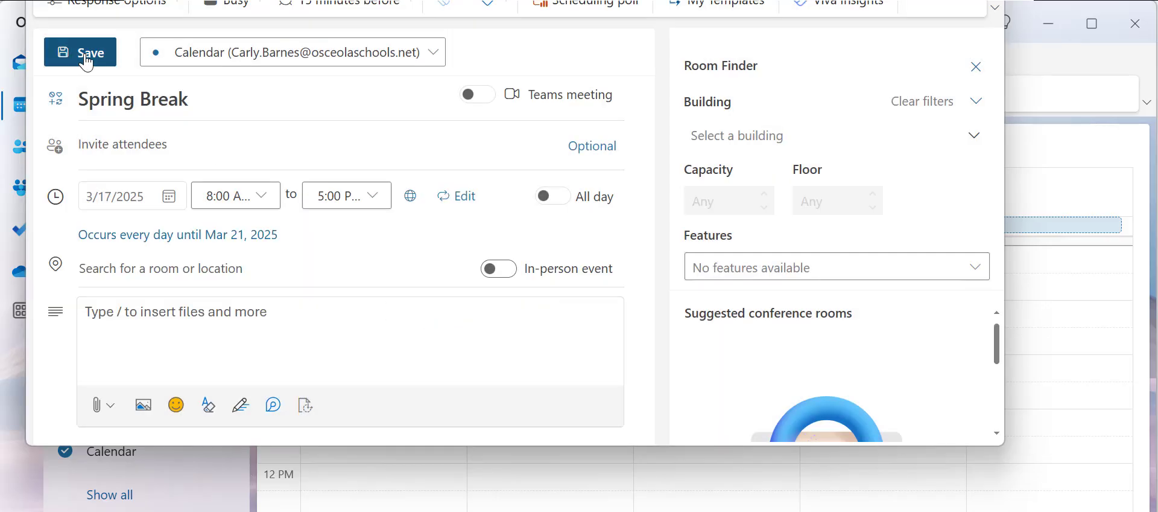